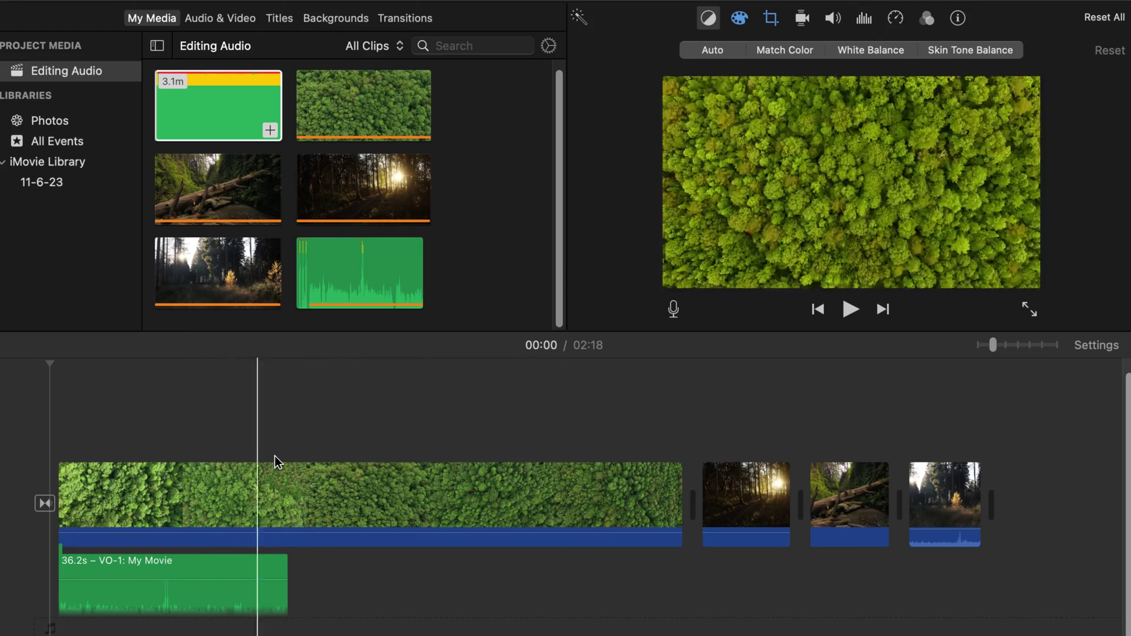
# Try raising the voice-over clip's volume to 400%, lower it back, and add a volume keyframe
pyautogui.click(110, 567)
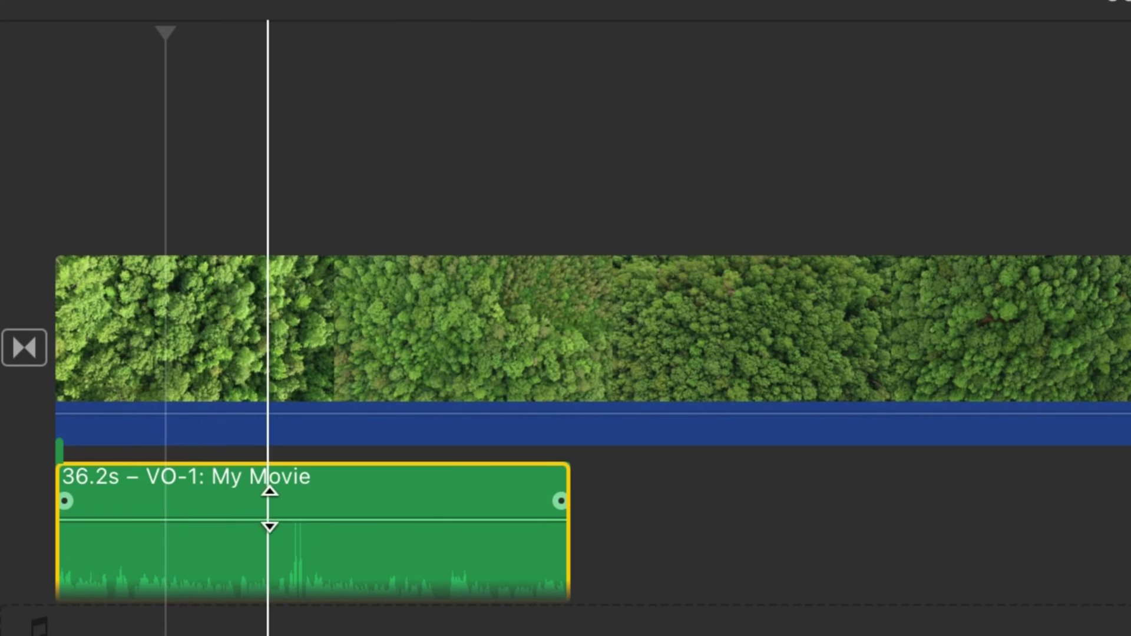
pyautogui.click(396, 520)
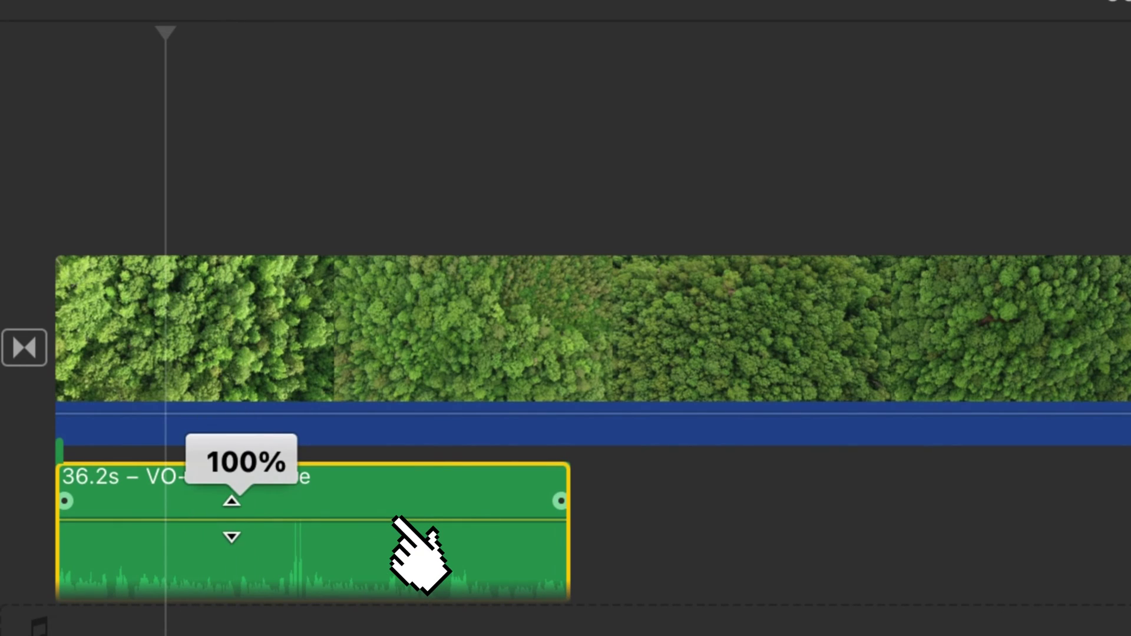
pyautogui.moveTo(396, 520); pyautogui.dragTo(396, 498)
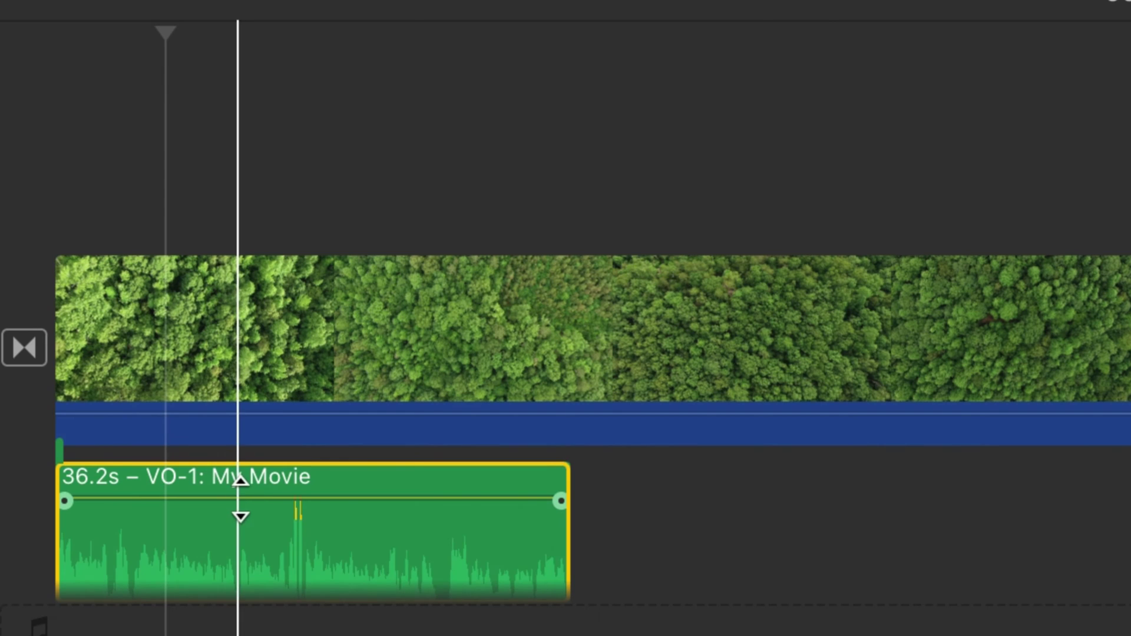
pyautogui.moveTo(240, 498)
pyautogui.mouseDown()
pyautogui.moveTo(250, 523)
pyautogui.moveTo(251, 505)
pyautogui.mouseUp()
pyautogui.keyDown('alt'); pyautogui.click(299, 517); pyautogui.keyUp('alt')
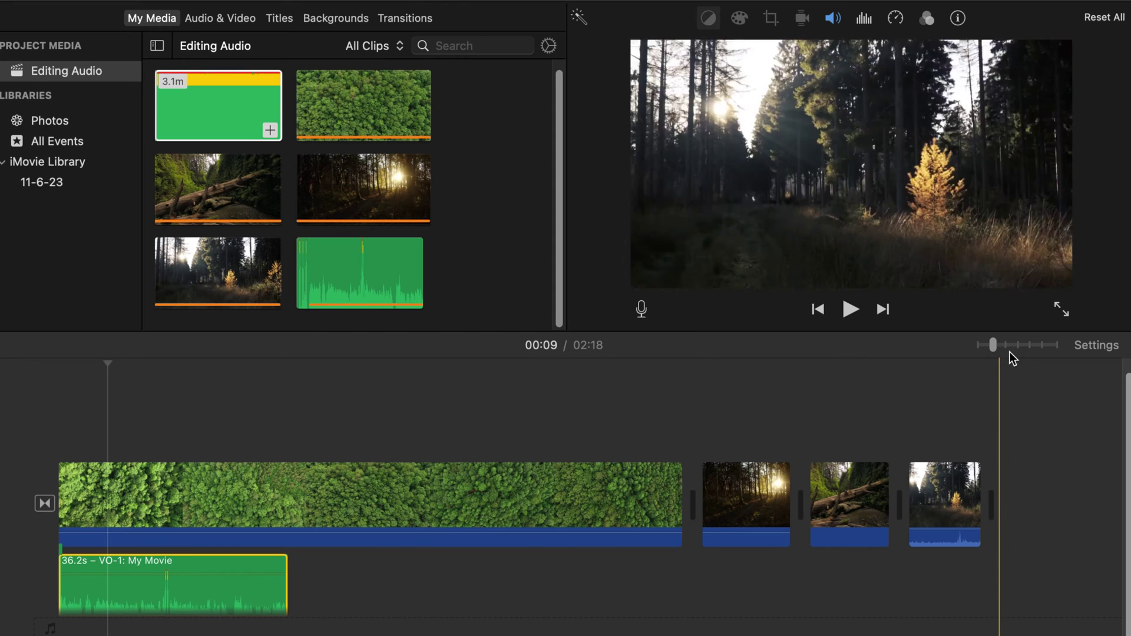
# With the timeline zoomed in, raise the voice-over volume to 400%, mute the computer, and show the voiceover recorder
pyautogui.moveTo(992, 346); pyautogui.dragTo(1028, 345)
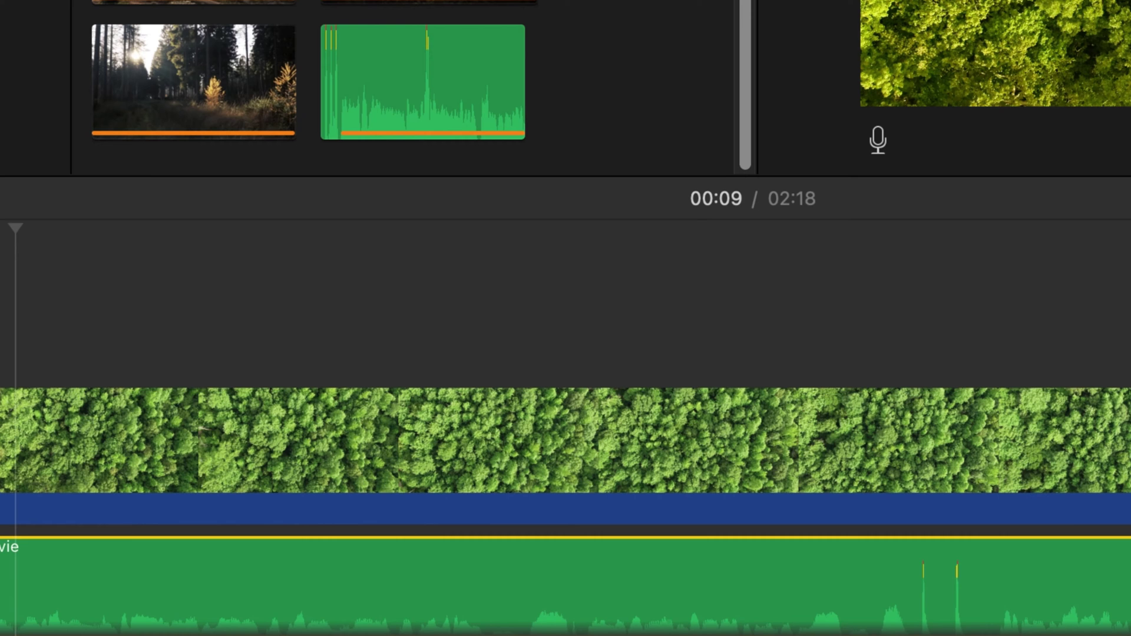
pyautogui.scroll(-3, 421, 577)
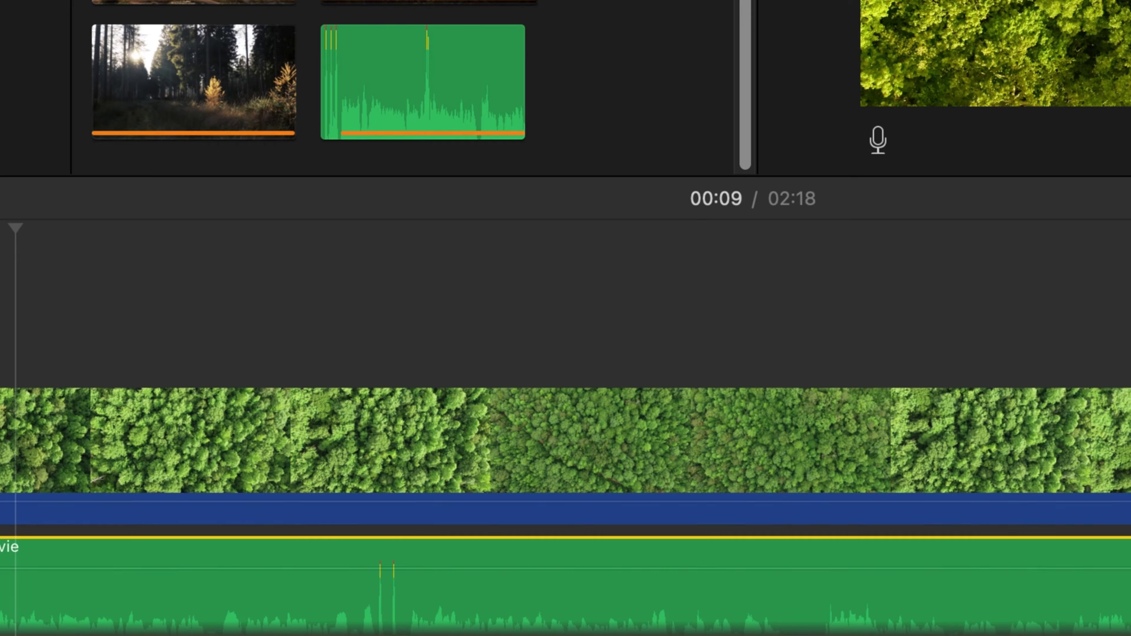
pyautogui.click(412, 560)
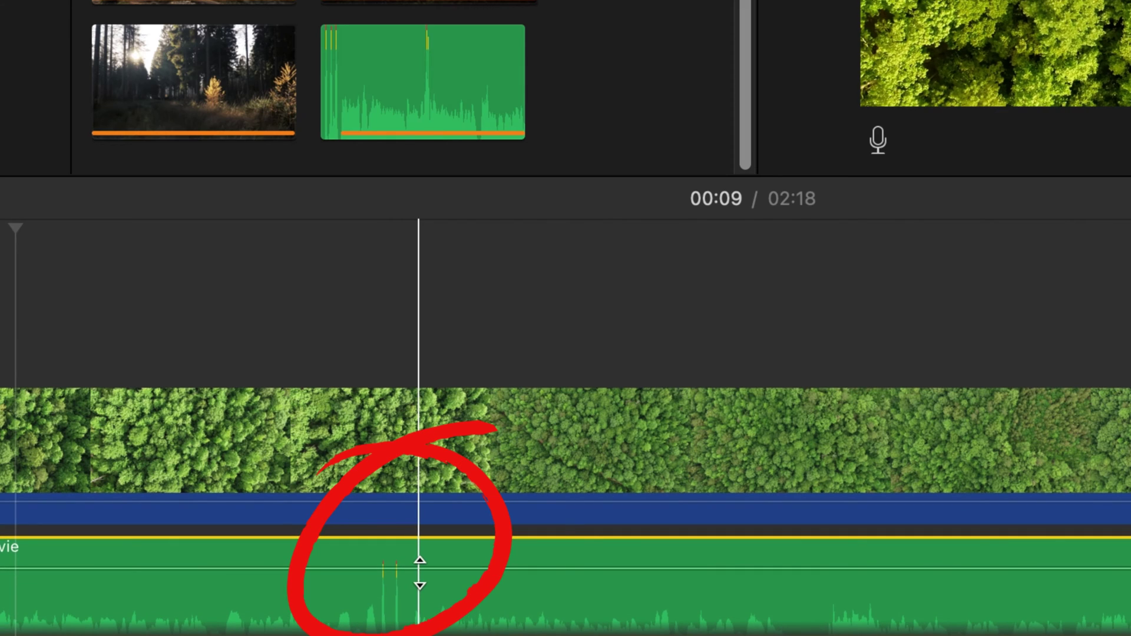
pyautogui.moveTo(419, 562)
pyautogui.mouseDown()
pyautogui.moveTo(422, 553)
pyautogui.moveTo(429, 600)
pyautogui.moveTo(433, 576)
pyautogui.mouseUp()
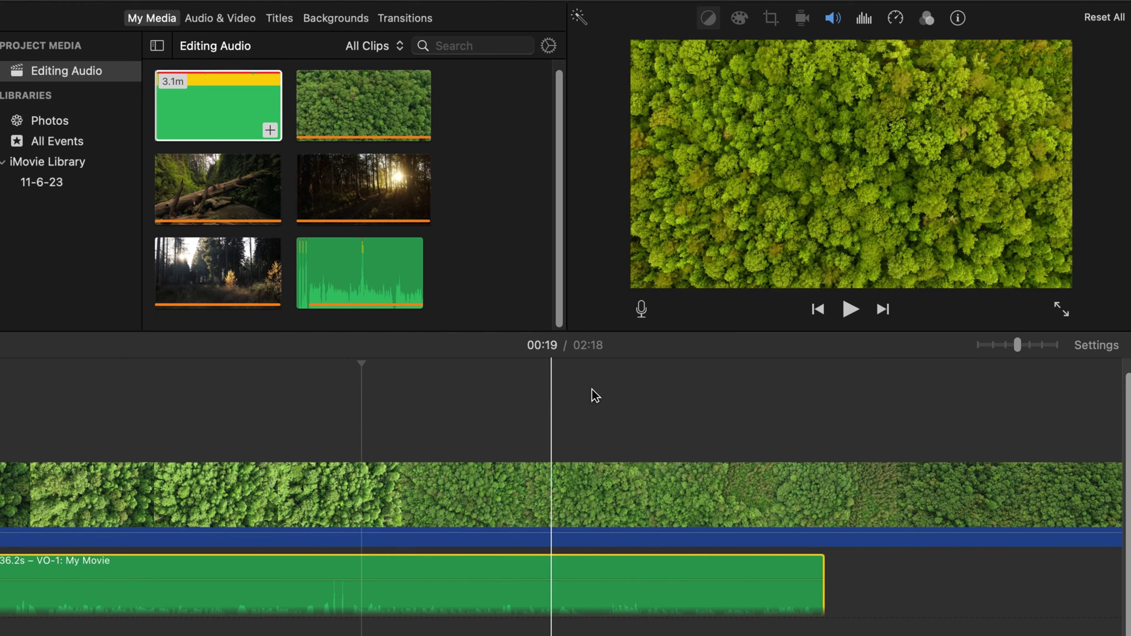
pyautogui.press('F10')
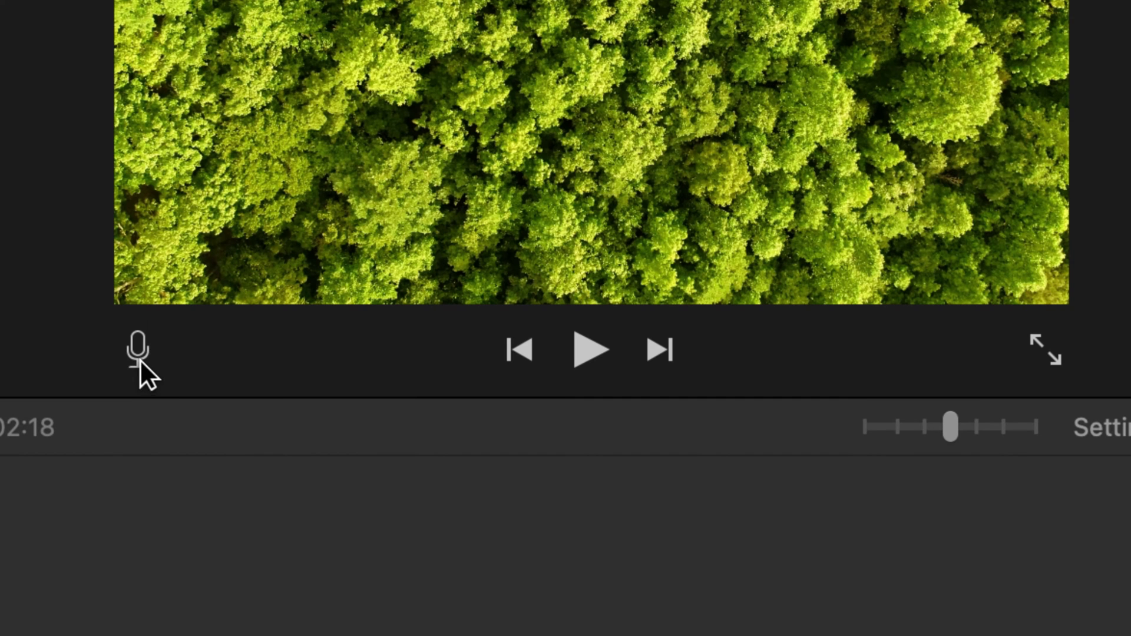
pyautogui.click(139, 353)
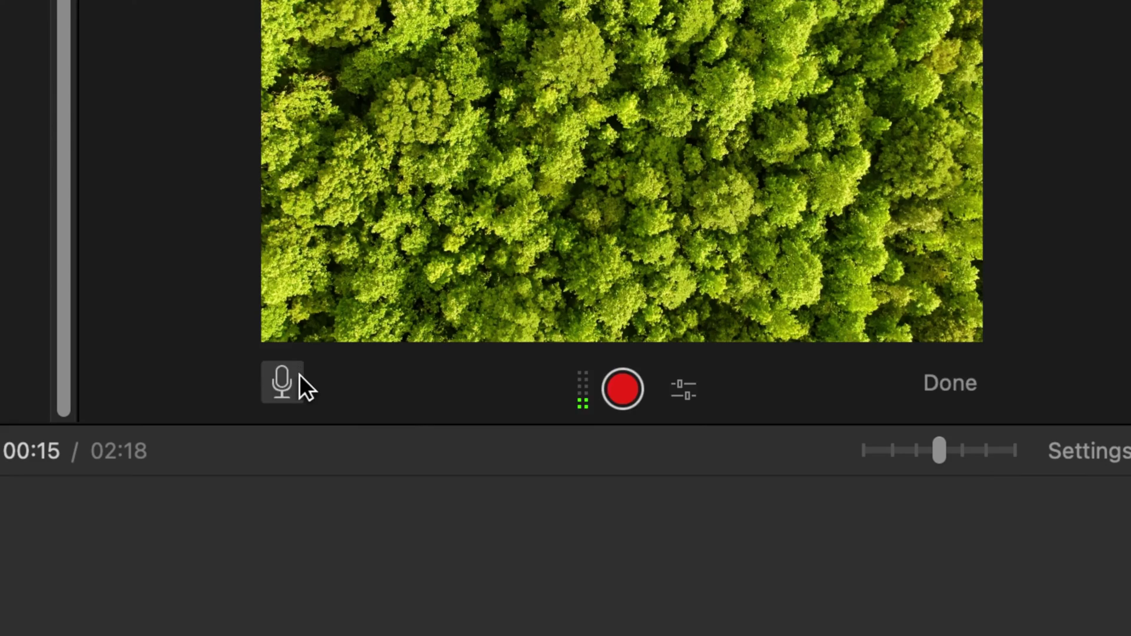
# Close the voiceover recorder, briefly reopening it, and play then stop the project
pyautogui.click(299, 375)
pyautogui.press('space')
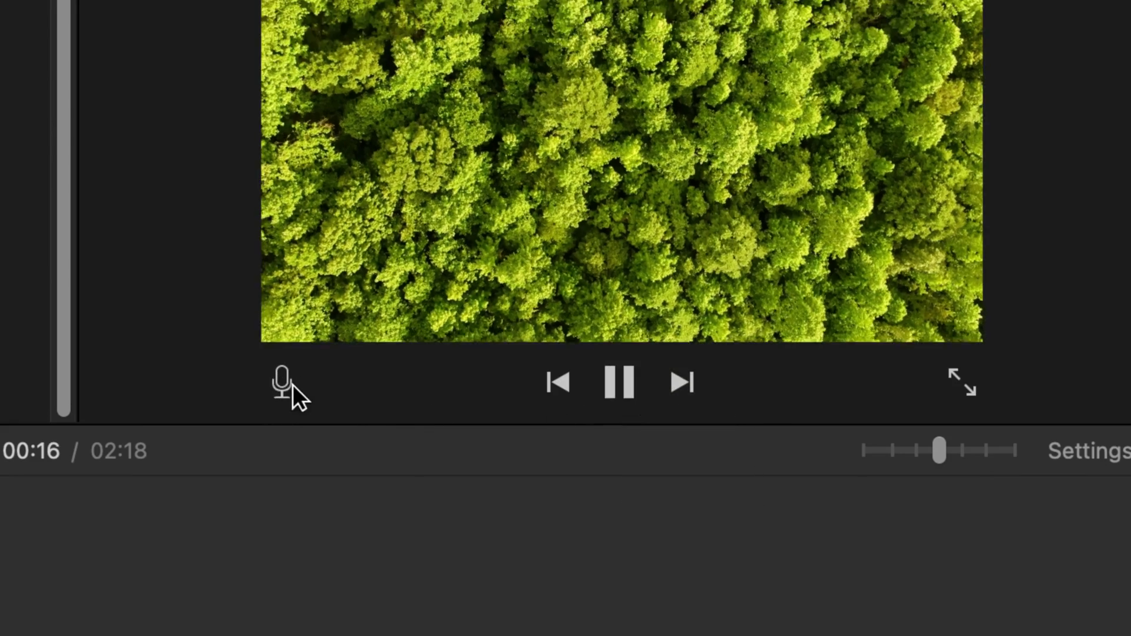
pyautogui.click(282, 382)
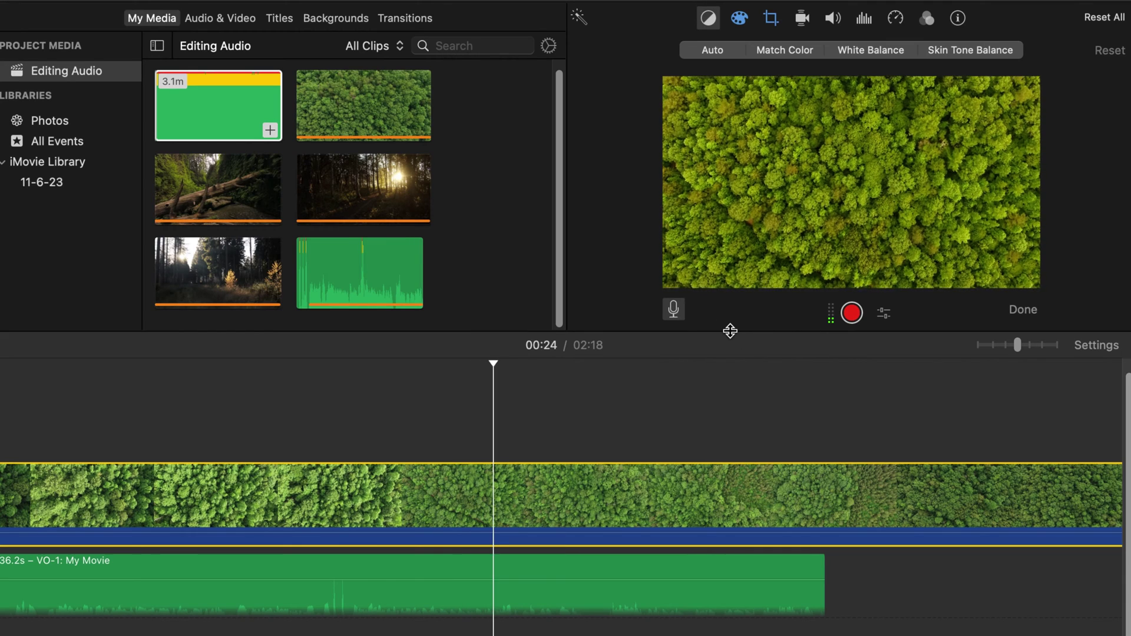
pyautogui.click(673, 309)
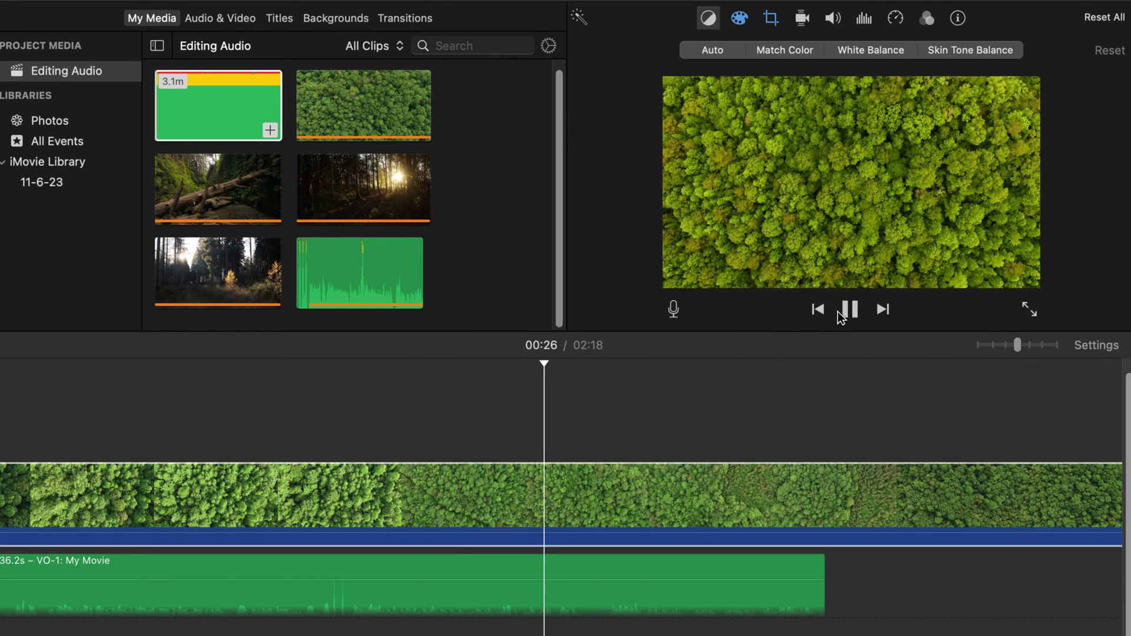
pyautogui.click(842, 313)
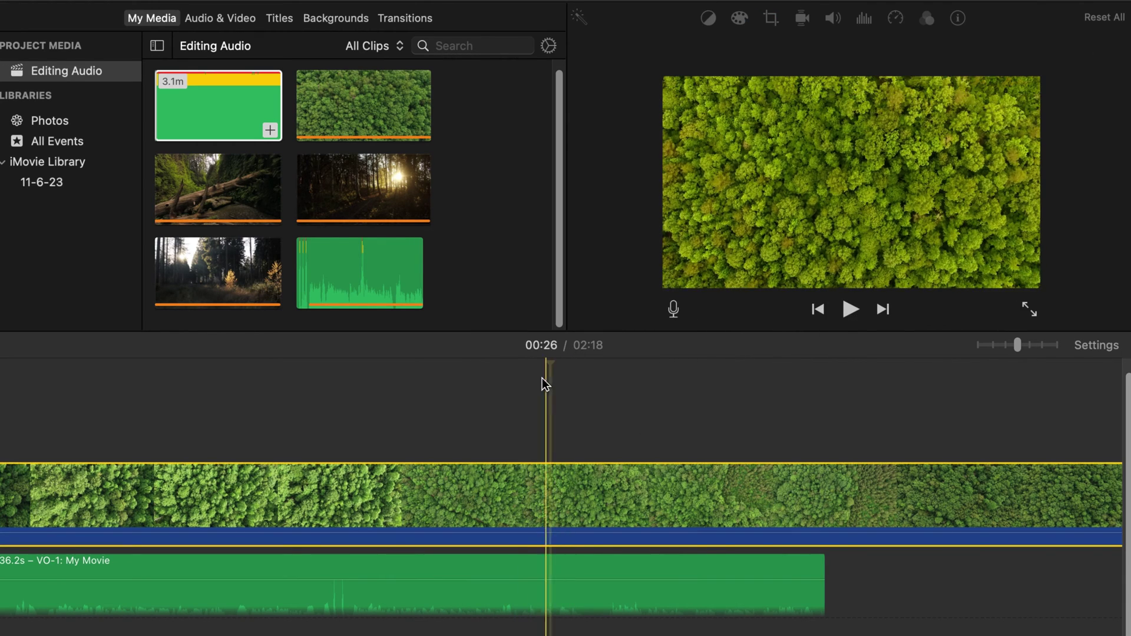
# Select the forest video clip and play the project again
pyautogui.moveTo(419, 387); pyautogui.dragTo(96, 412)
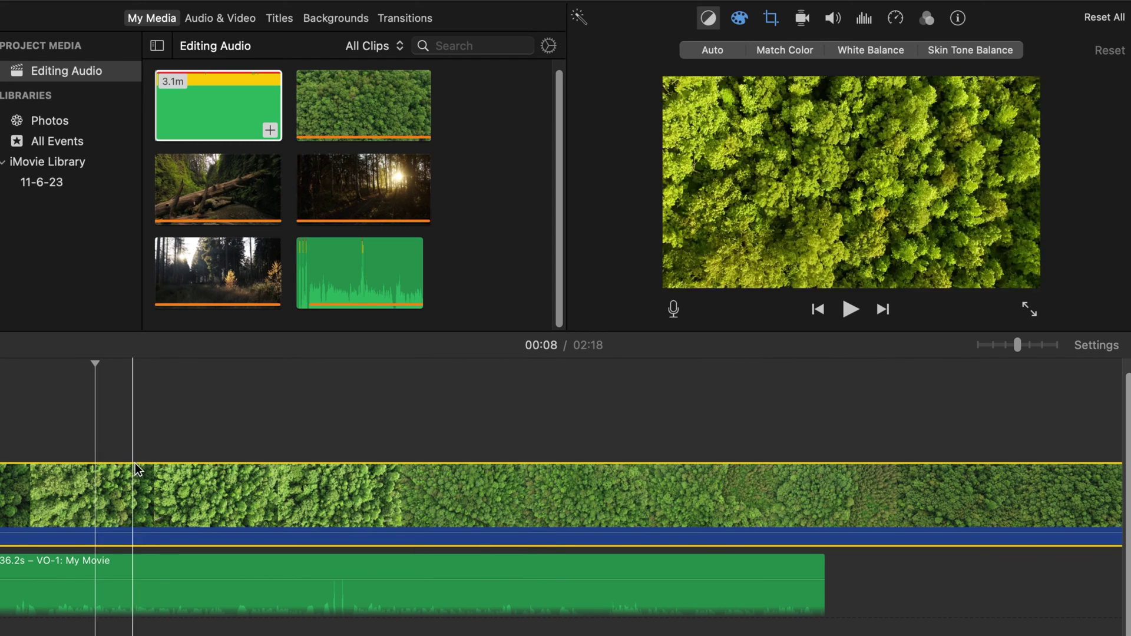
pyautogui.moveTo(168, 579)
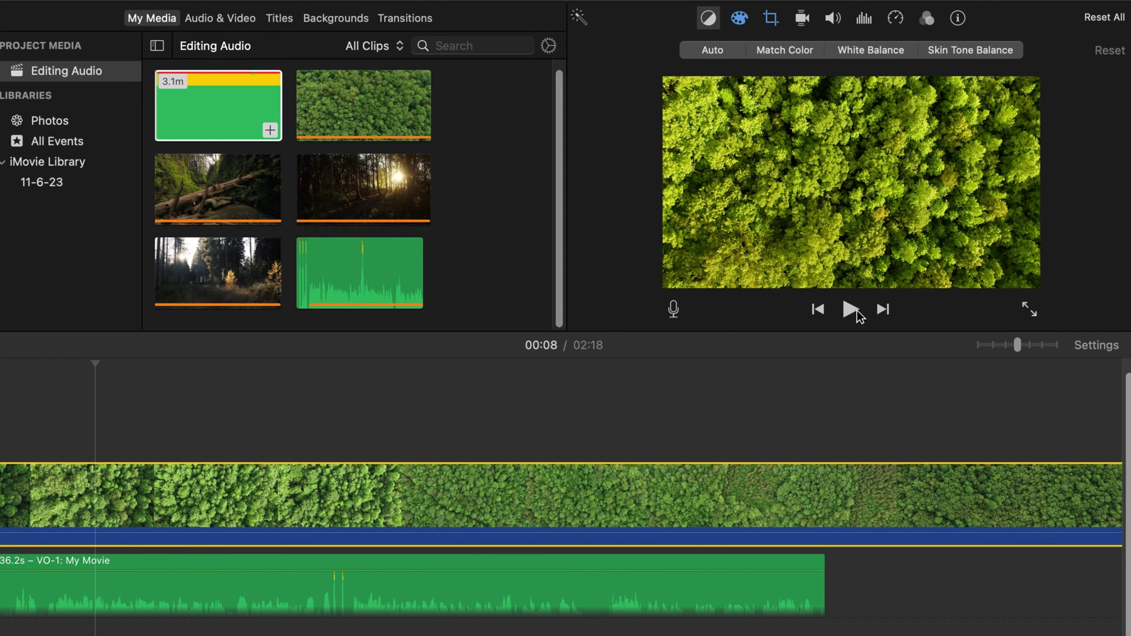
pyautogui.press('space')
pyautogui.click(674, 311)
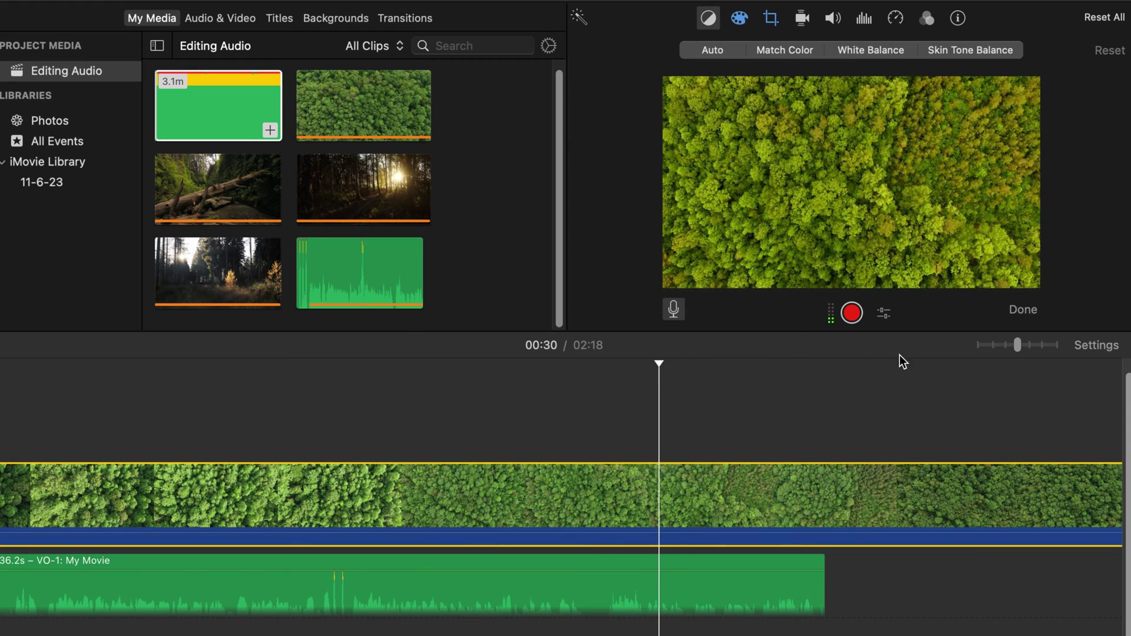
pyautogui.moveTo(1023, 345); pyautogui.dragTo(1007, 343)
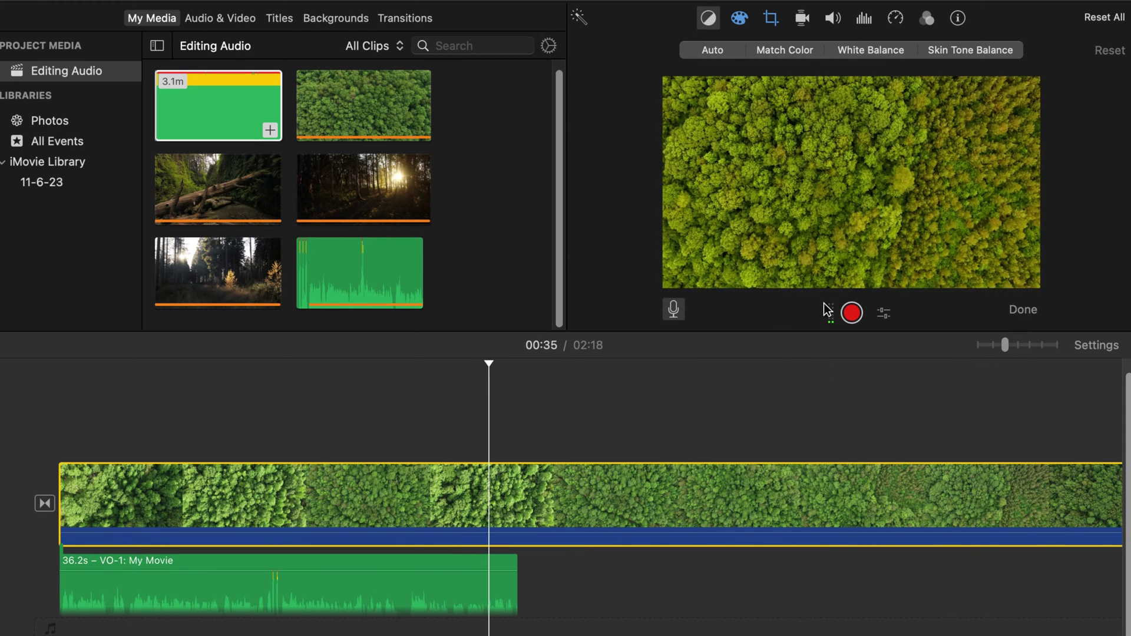
pyautogui.click(672, 313)
pyautogui.click(852, 313)
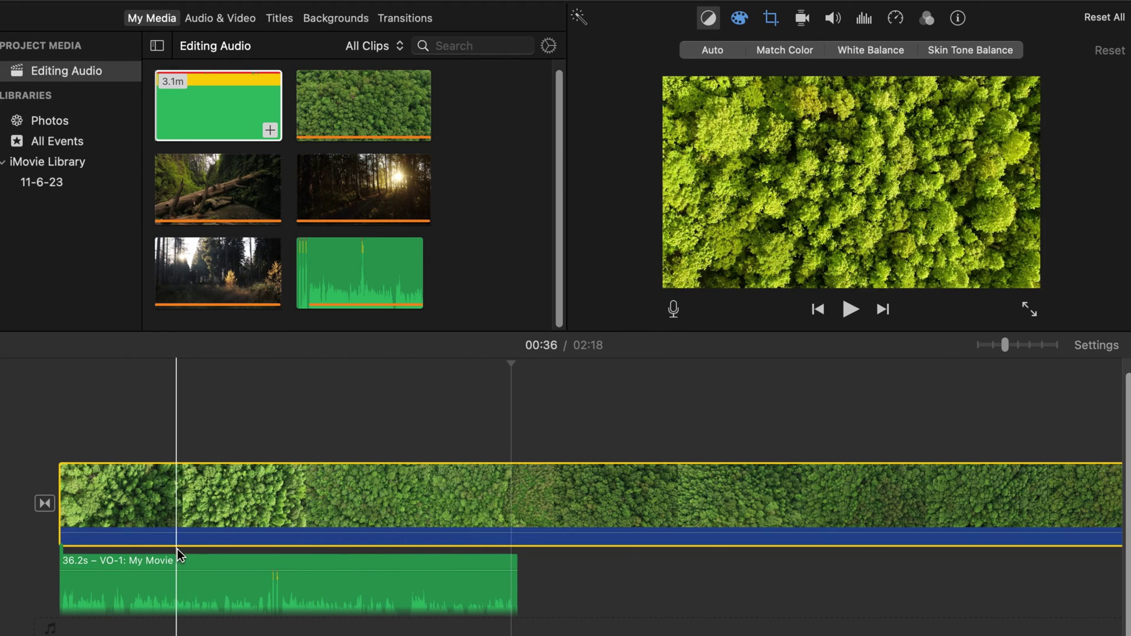
# Auto-level the voice-over clip to 316% volume, lowering other clips, then deselect it
pyautogui.click(181, 556)
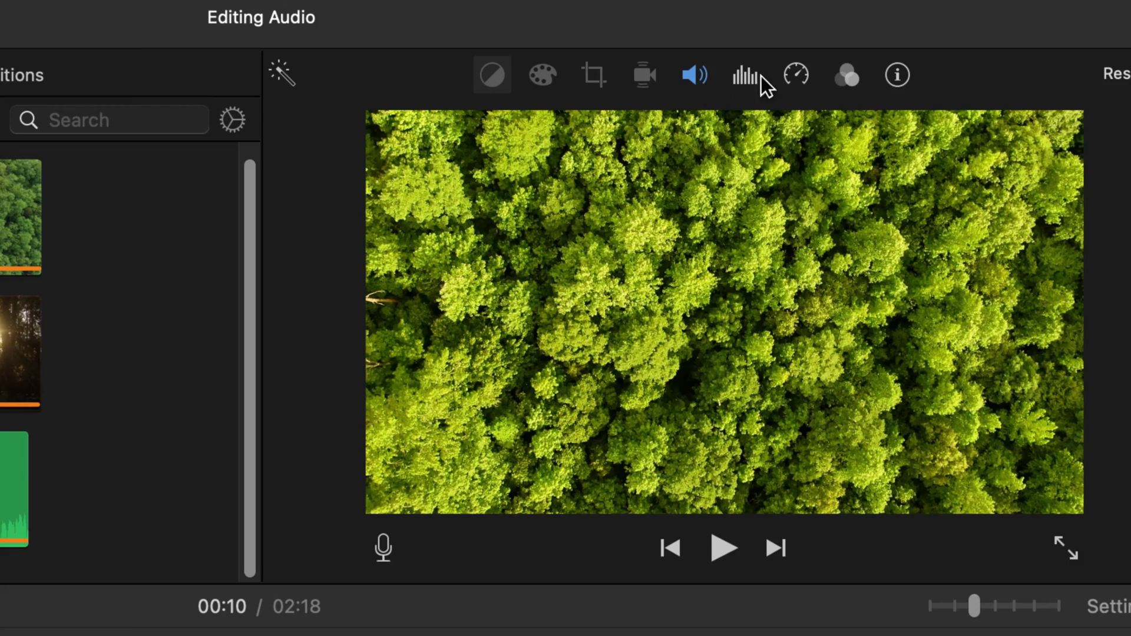
pyautogui.click(704, 77)
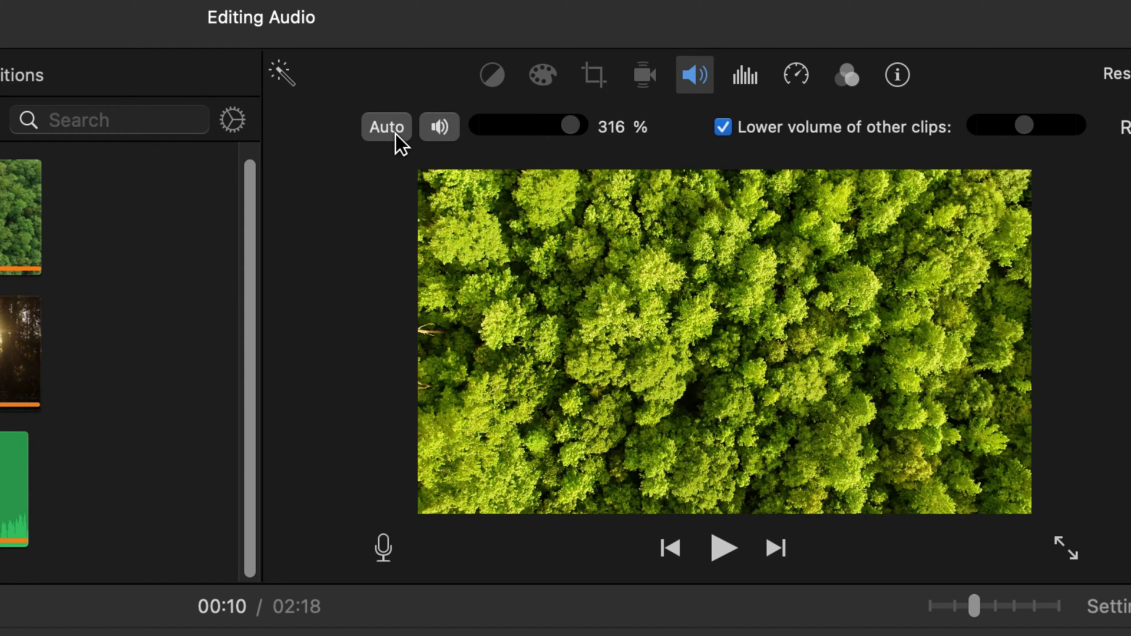
pyautogui.click(393, 132)
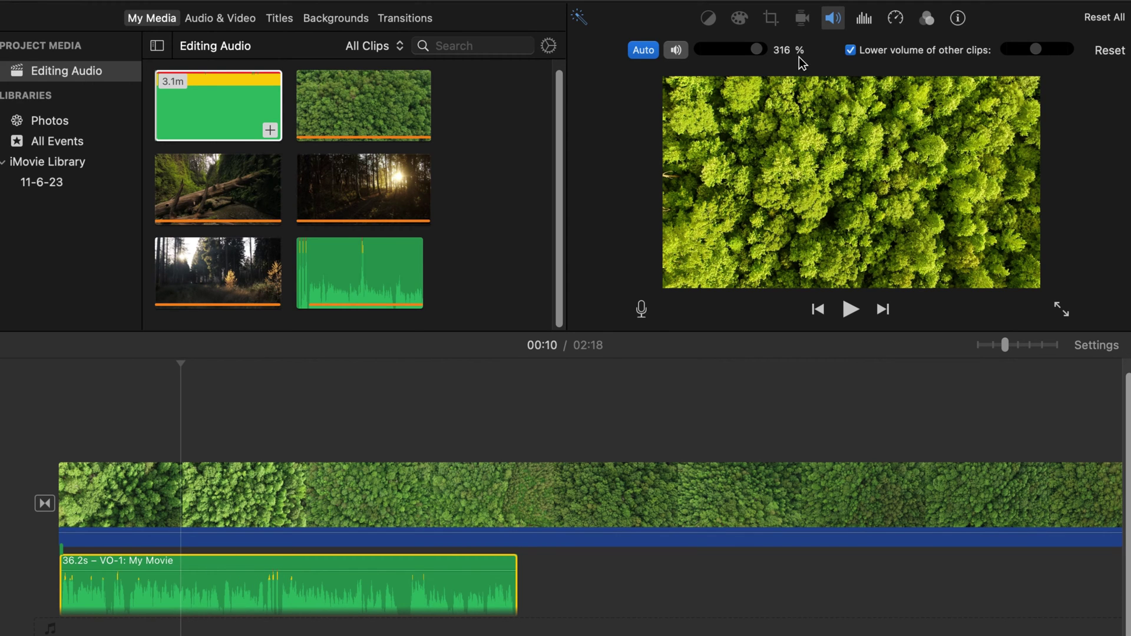
pyautogui.click(515, 169)
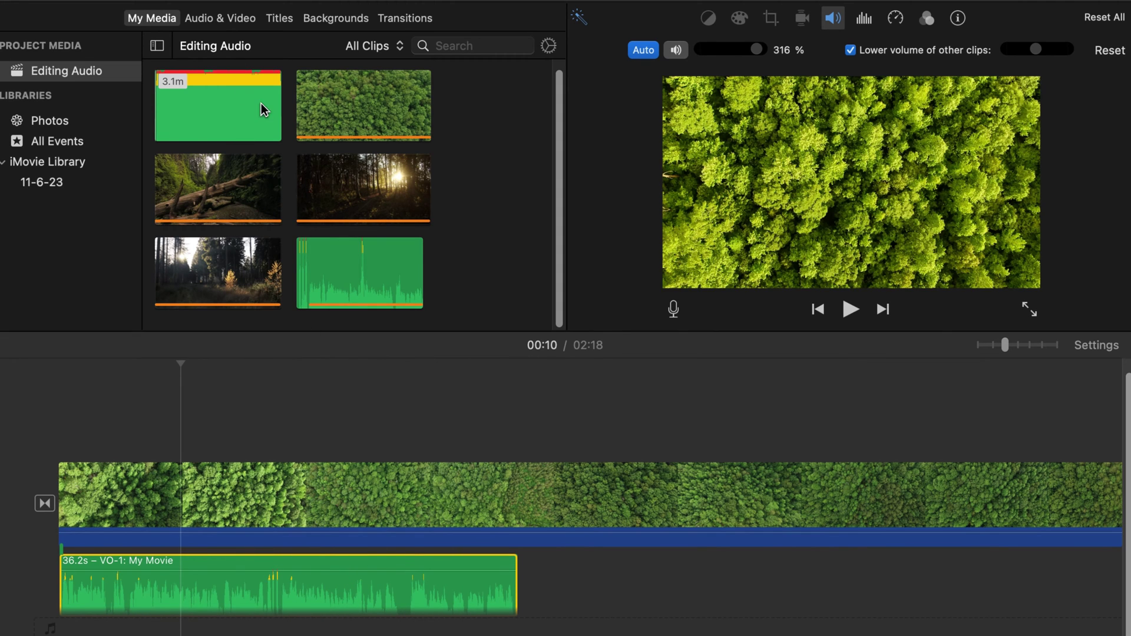
pyautogui.click(262, 107)
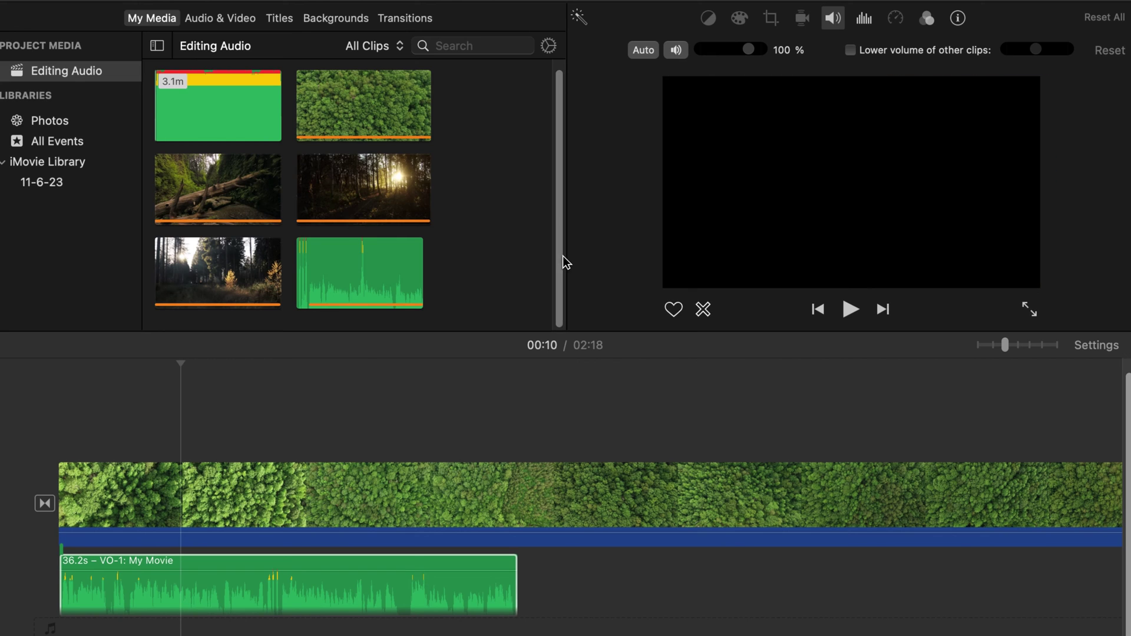
pyautogui.click(366, 560)
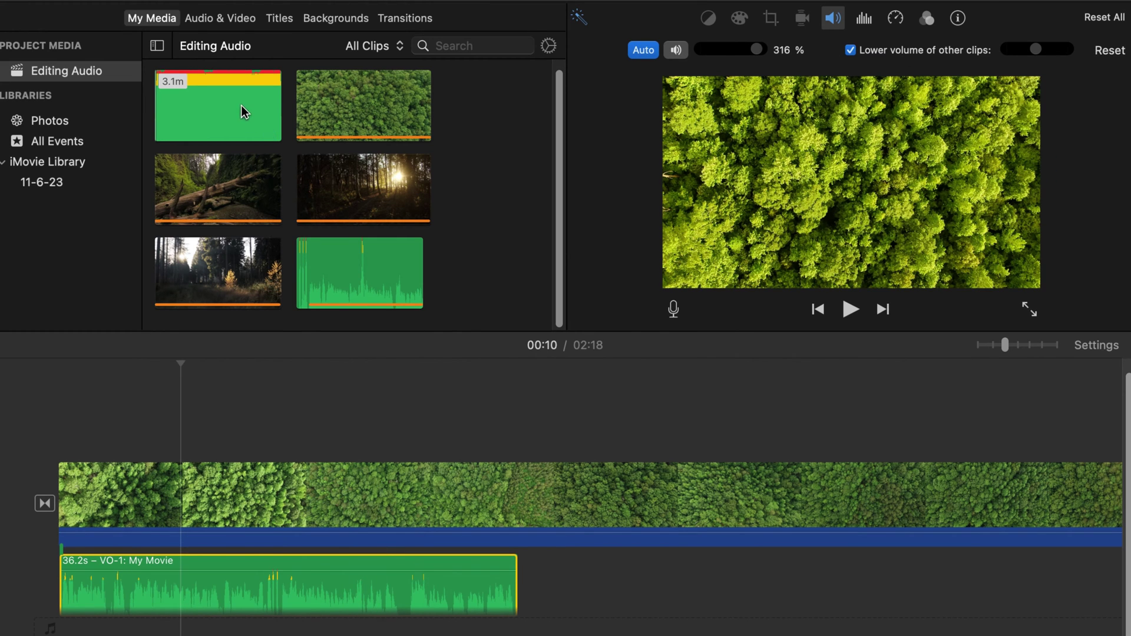
pyautogui.click(241, 105)
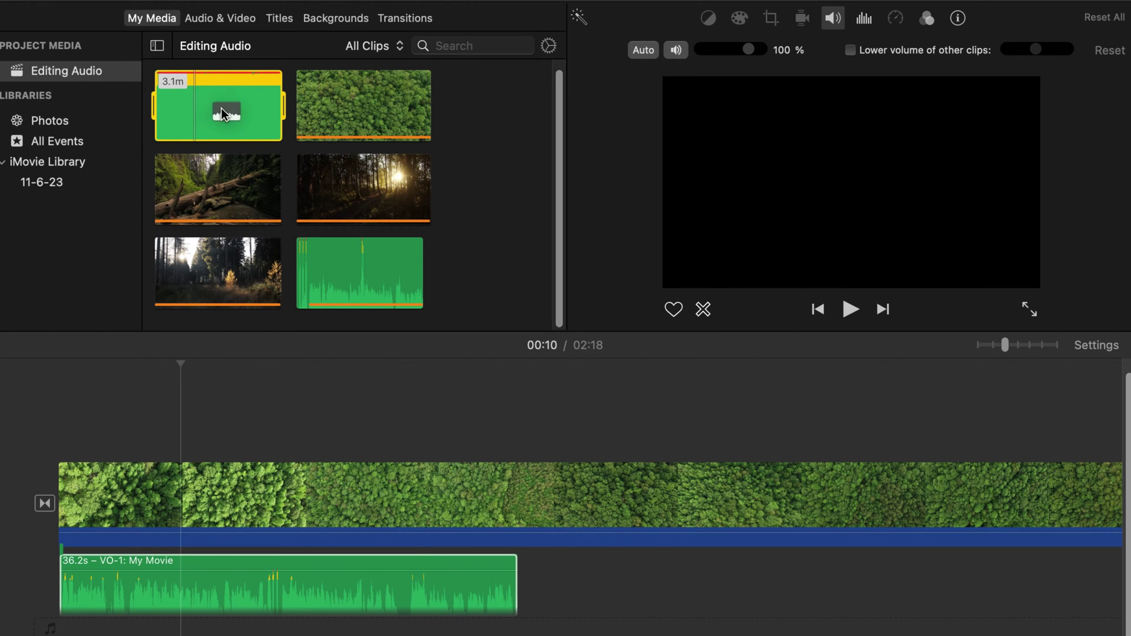
pyautogui.moveTo(272, 343); pyautogui.dragTo(136, 567)
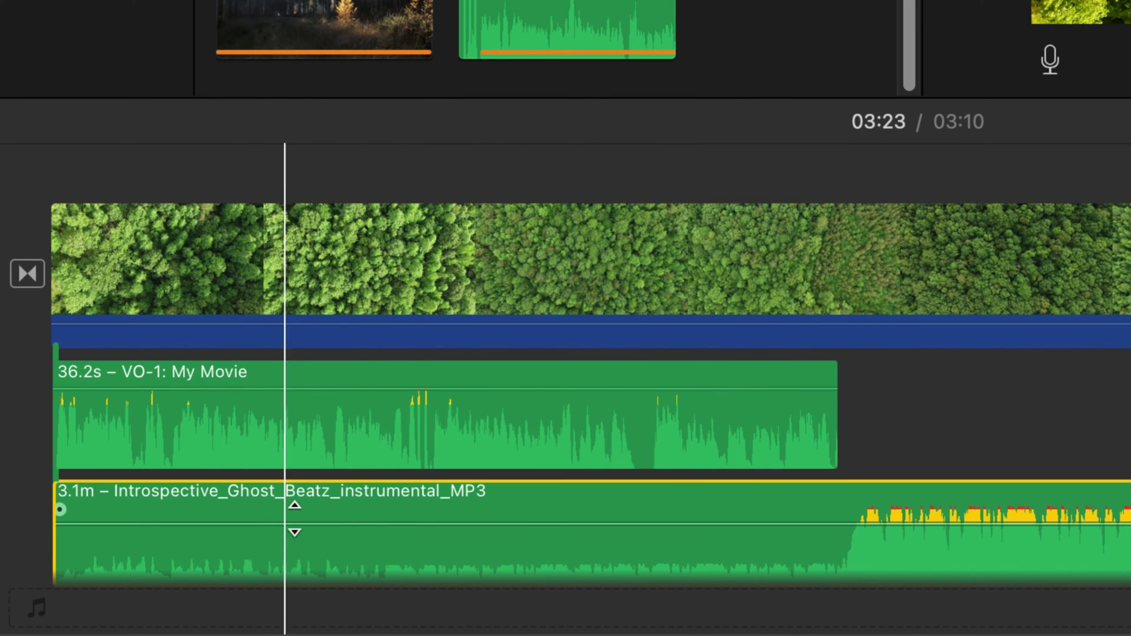
pyautogui.click(358, 508)
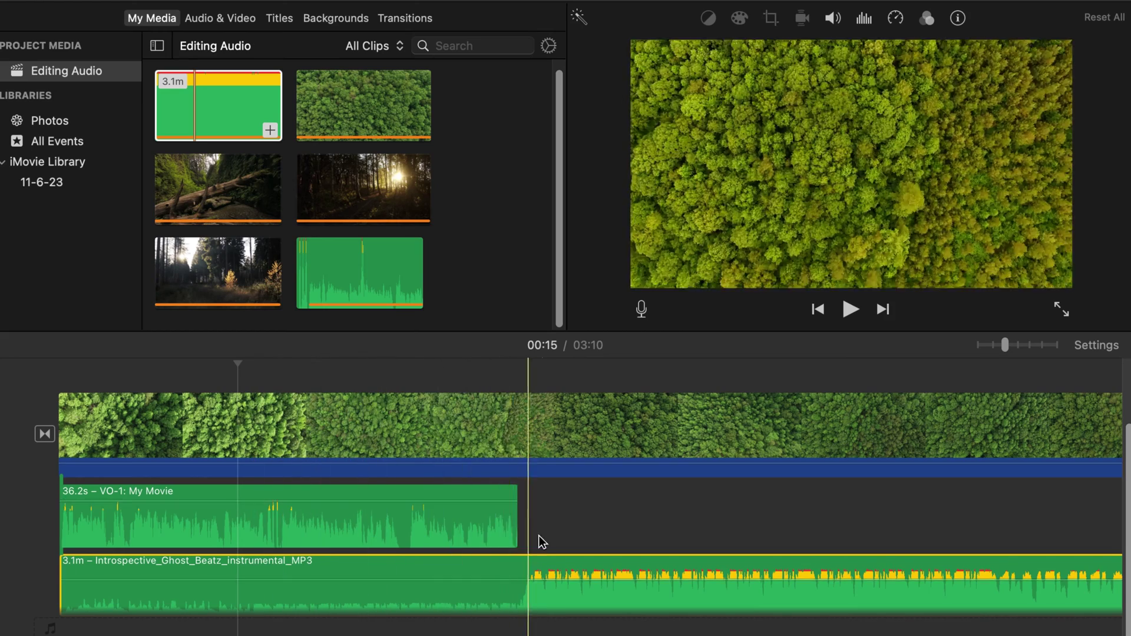
# Untick 'Lower volume of other clips' in the VO-1 clip's volume settings
pyautogui.click(299, 496)
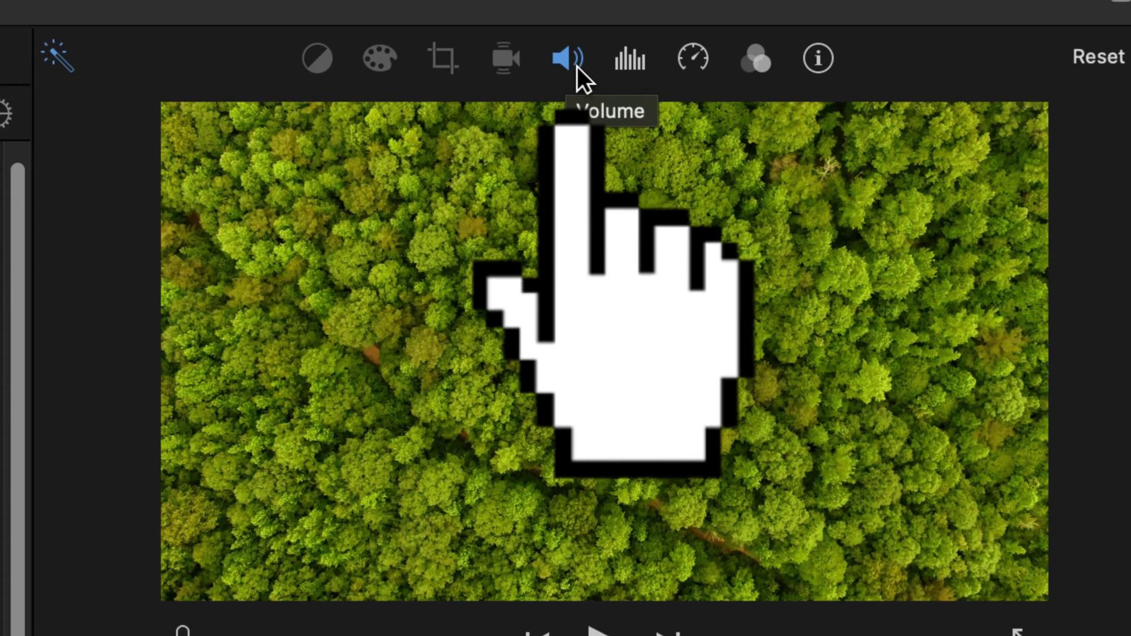
pyautogui.click(569, 59)
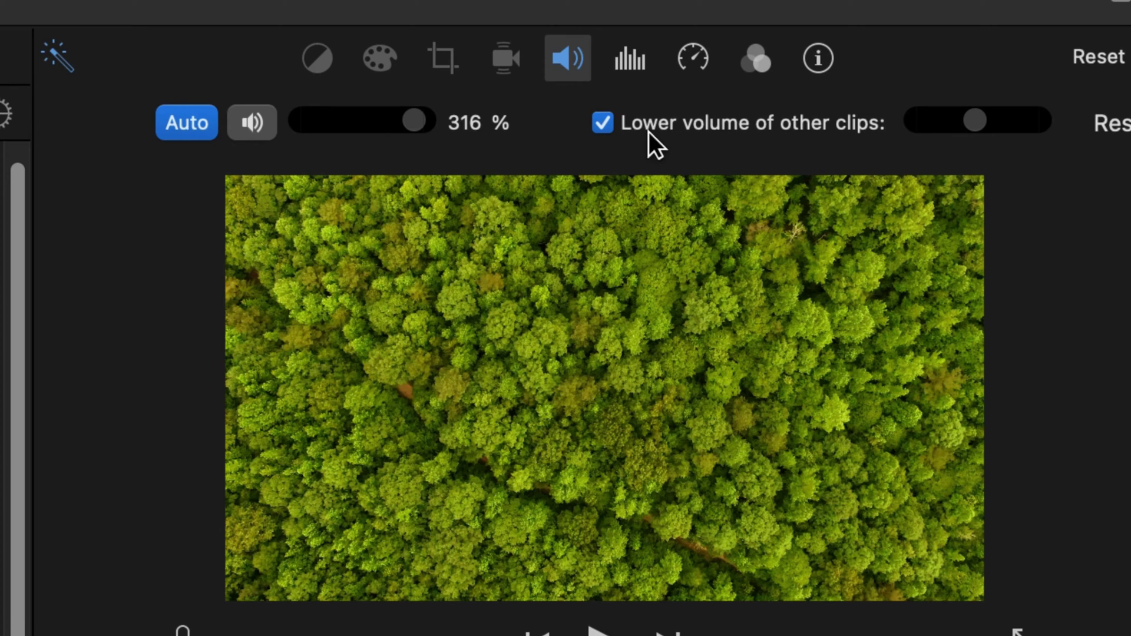
pyautogui.click(615, 124)
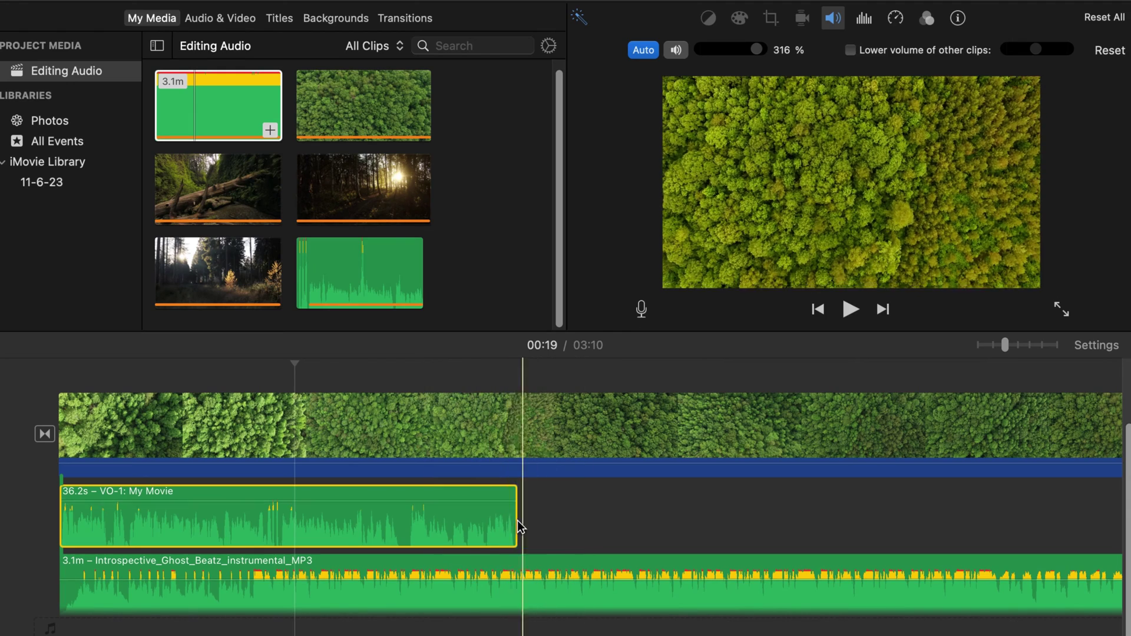
# Turn the music clip's volume down to 18%
pyautogui.click(651, 507)
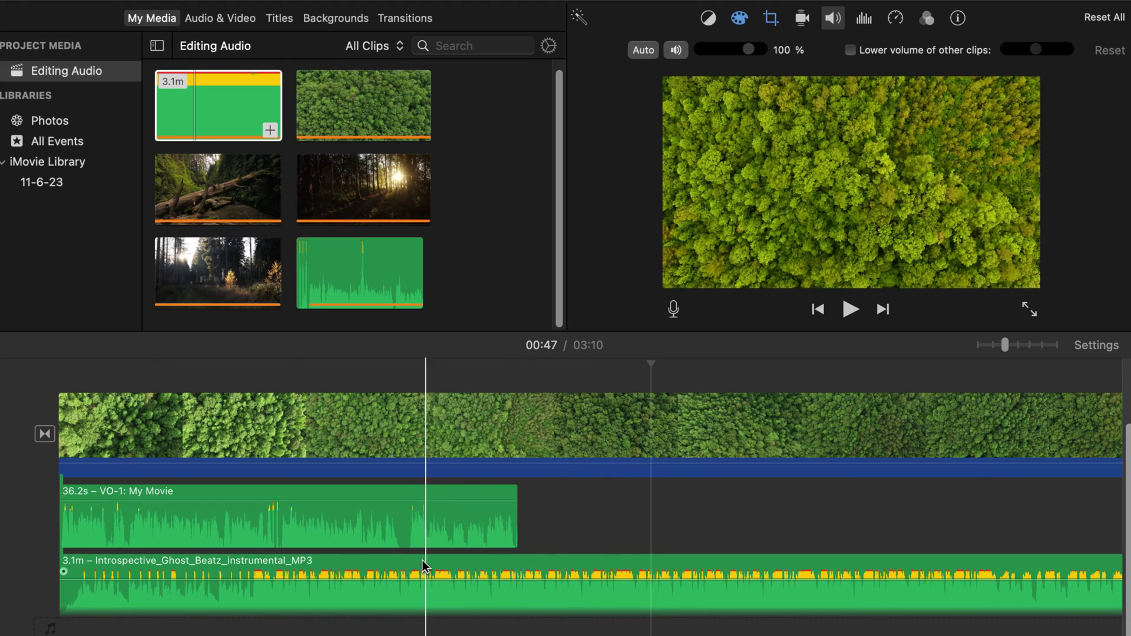
pyautogui.click(321, 560)
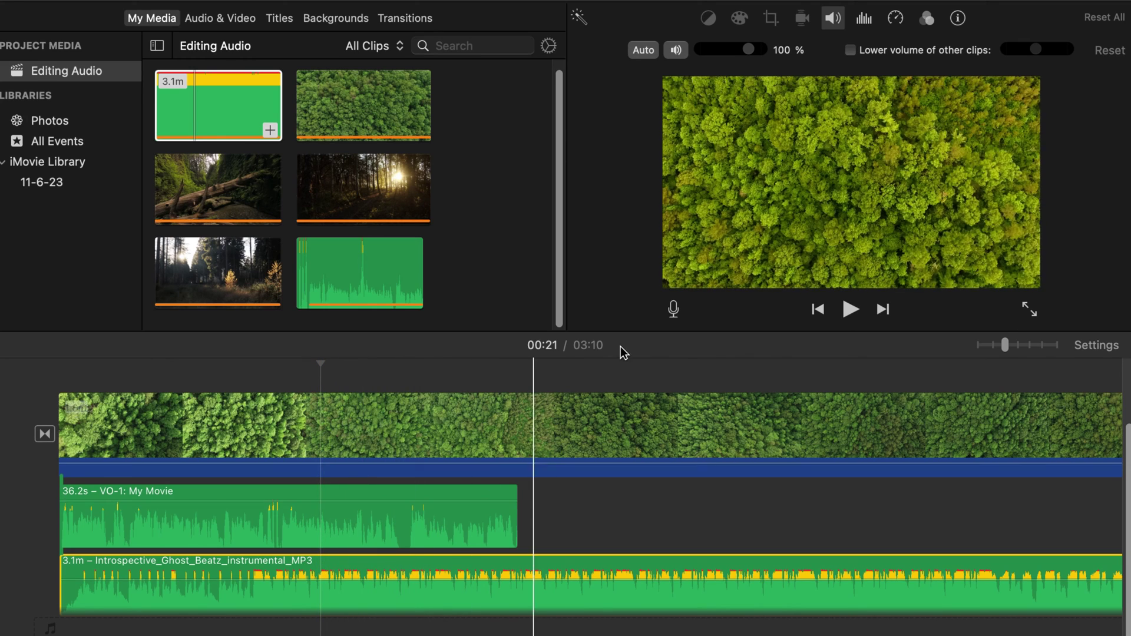
pyautogui.click(865, 19)
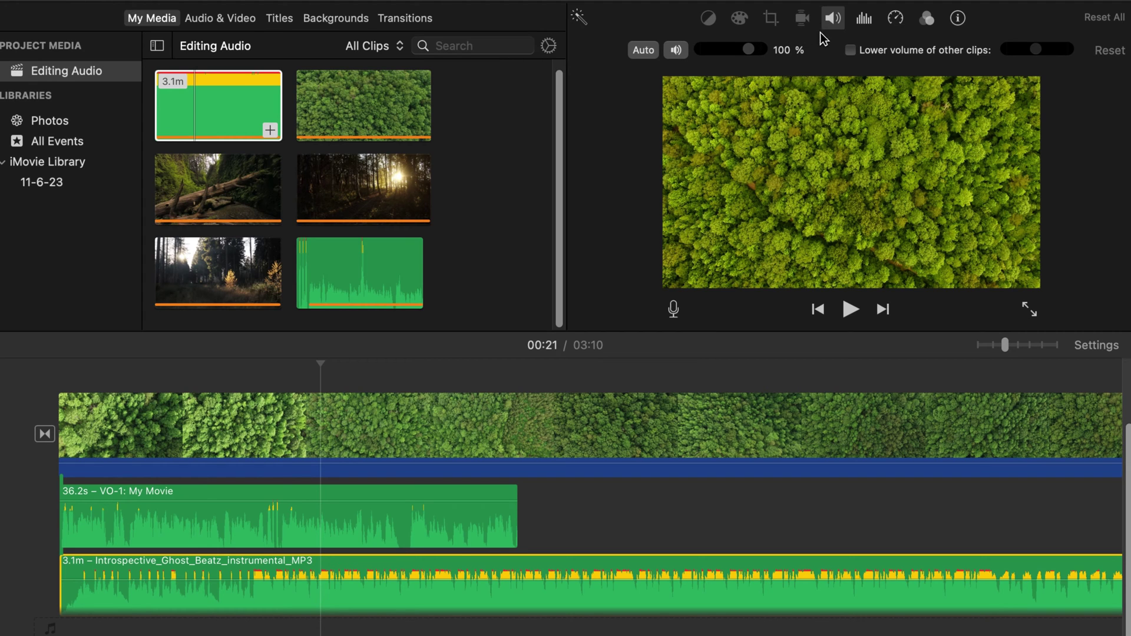
pyautogui.moveTo(748, 52); pyautogui.dragTo(708, 48)
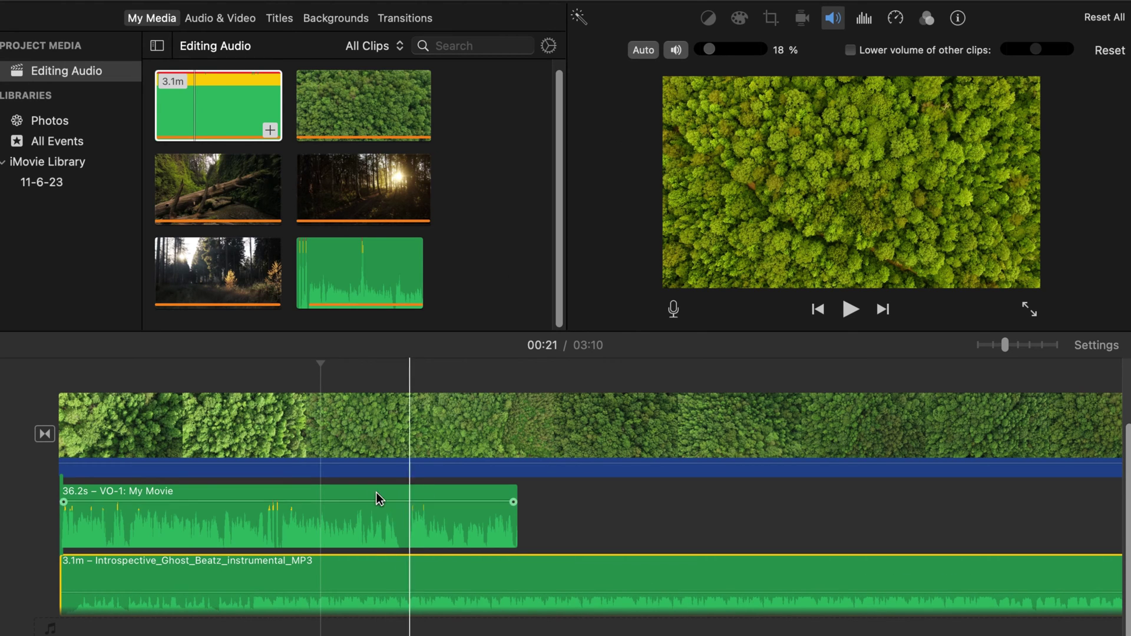
# Select the voice-over clip, play the project, and show the voiceover recording controls
pyautogui.click(286, 486)
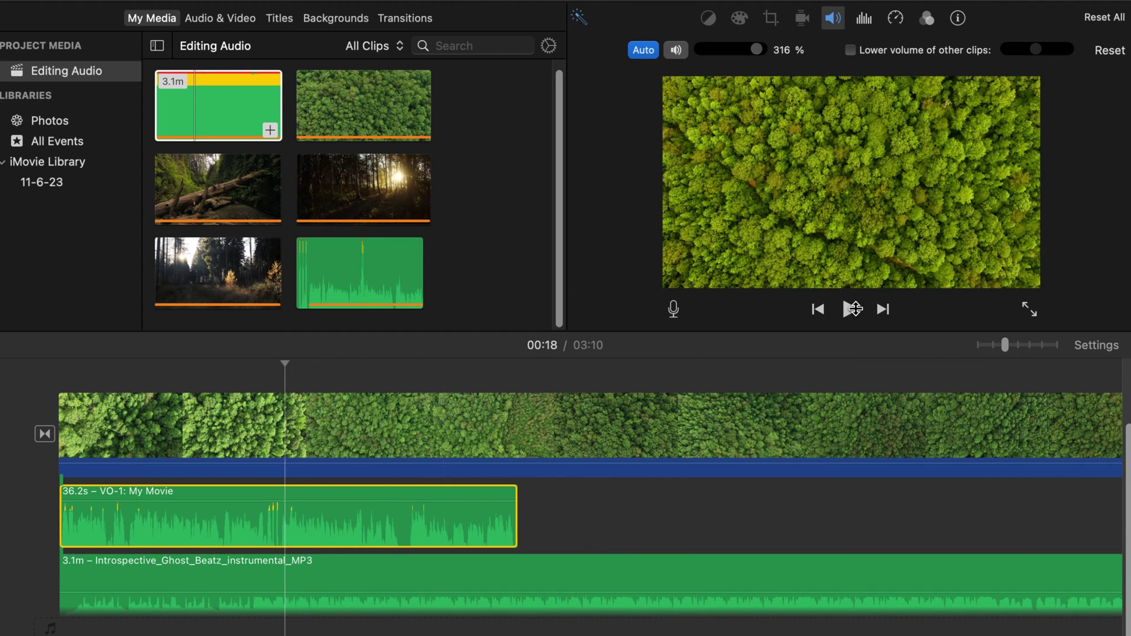
pyautogui.click(853, 307)
pyautogui.click(674, 309)
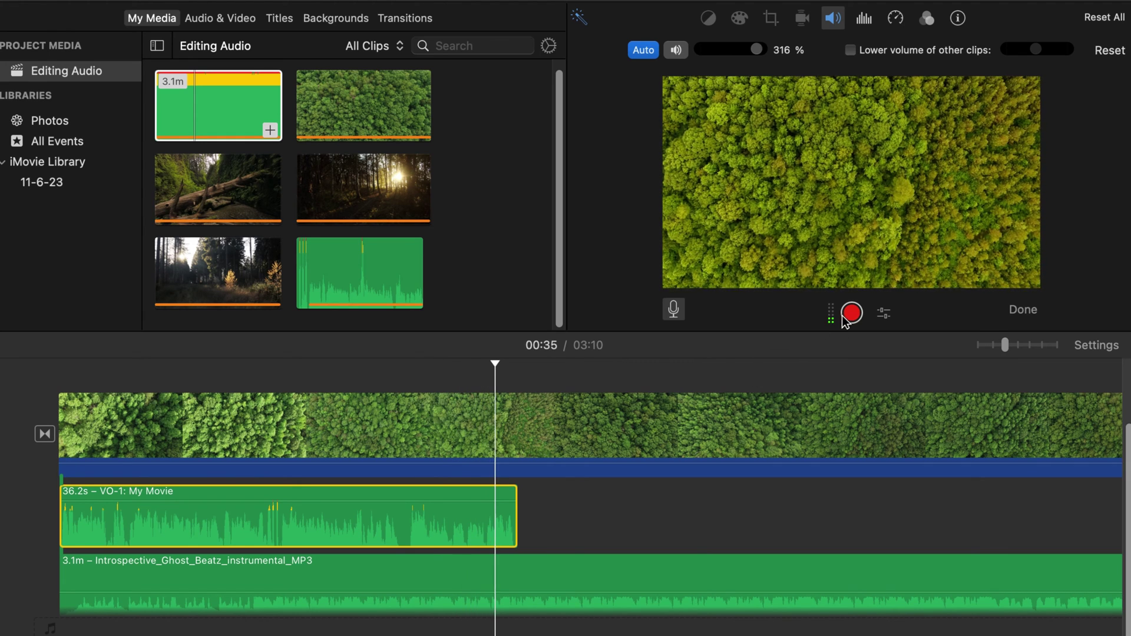
# Close the voiceover recorder, stop playback, confirm the music at 18%, and reselect the voice-over
pyautogui.click(672, 309)
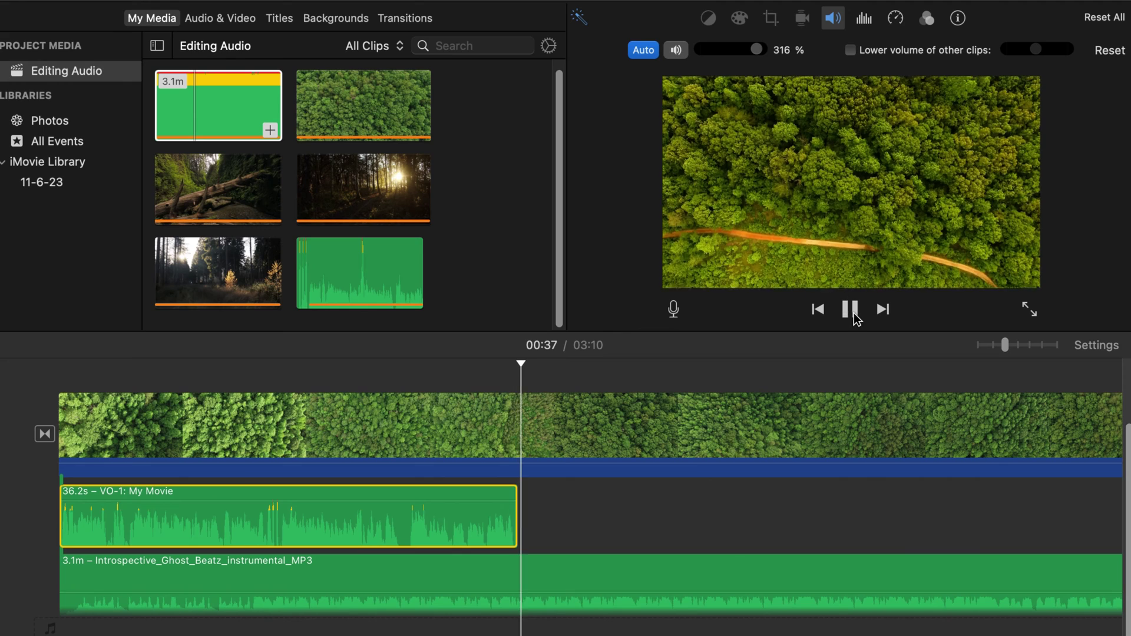
pyautogui.click(849, 308)
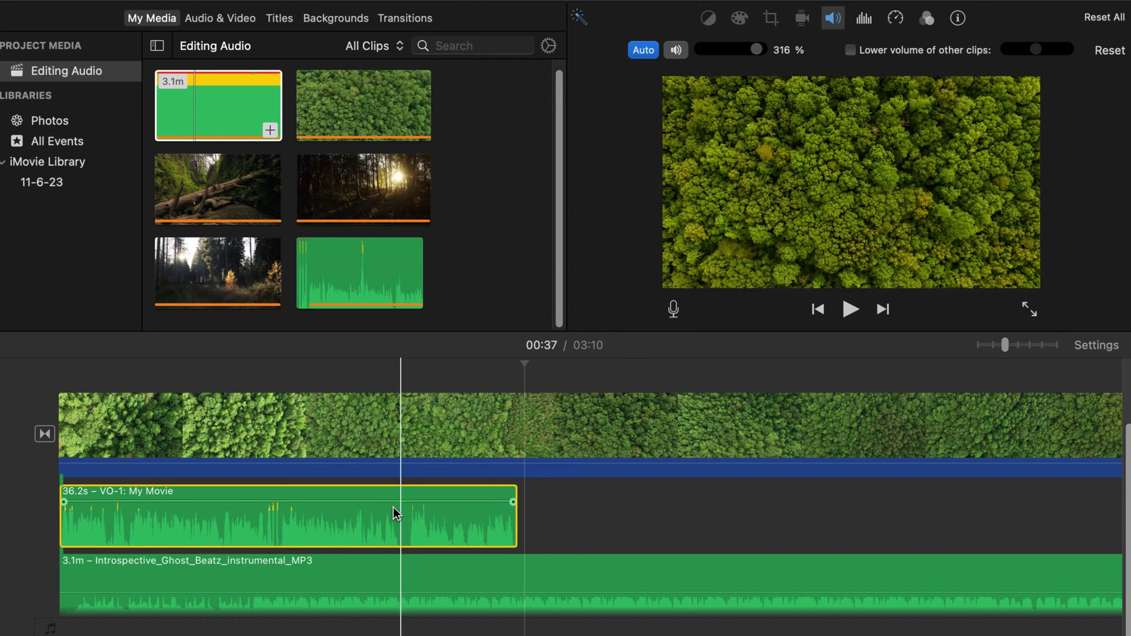
pyautogui.click(474, 571)
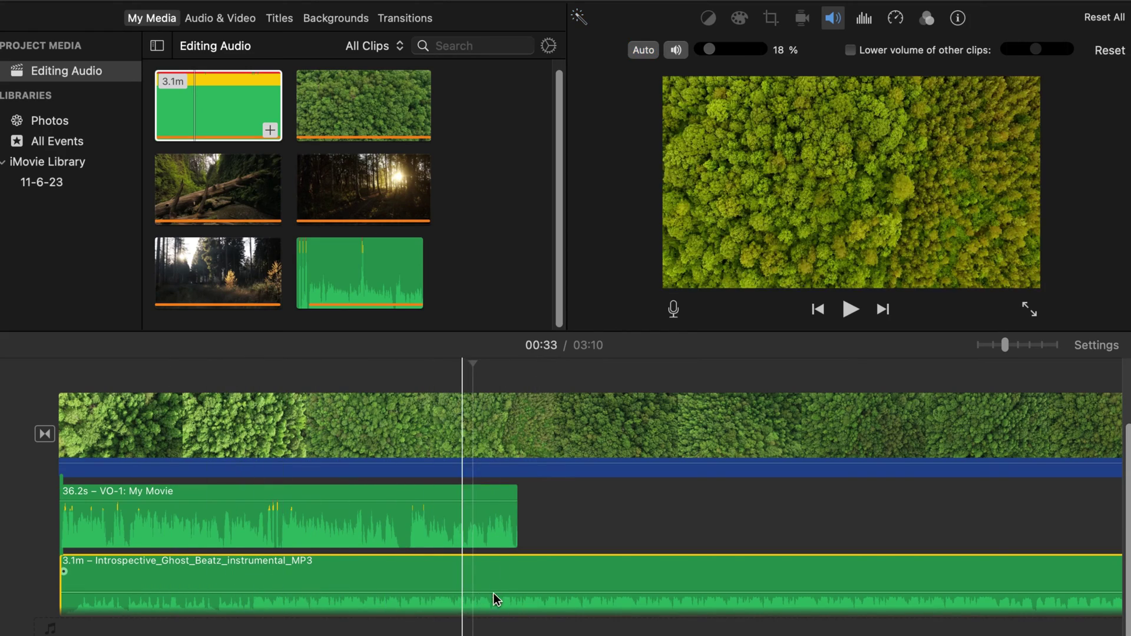
pyautogui.moveTo(511, 594); pyautogui.dragTo(511, 593)
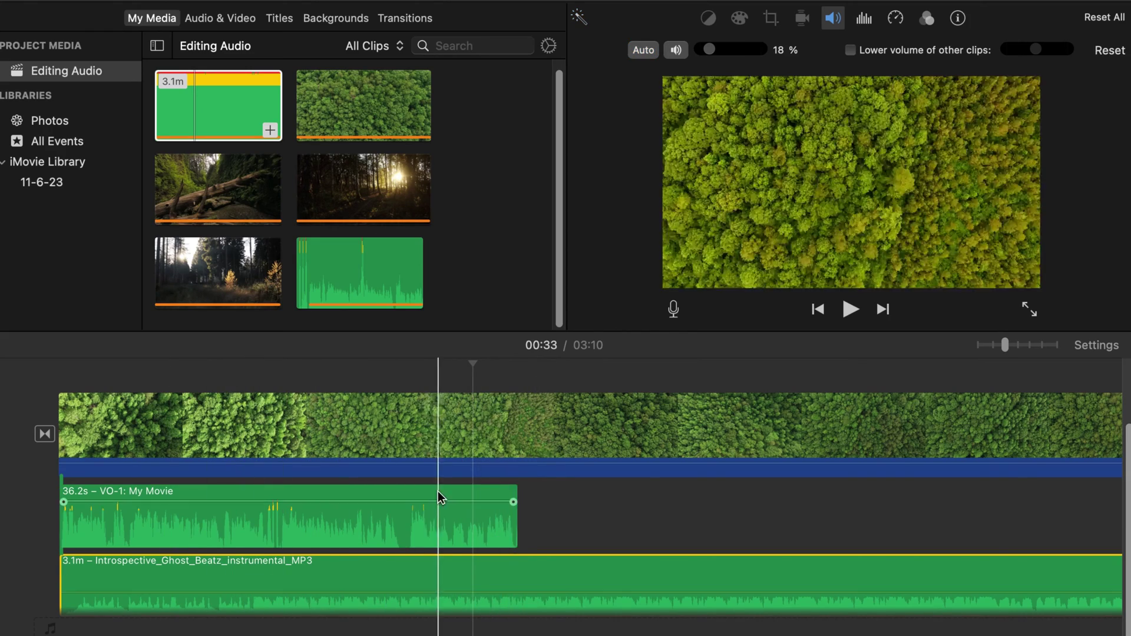
pyautogui.click(381, 524)
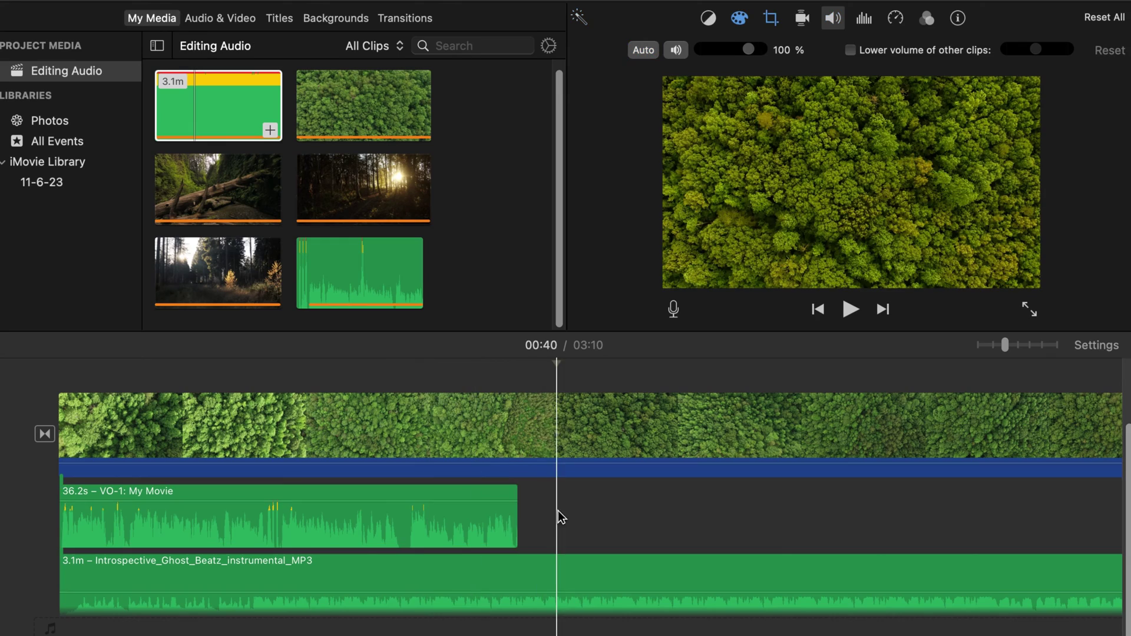
pyautogui.click(441, 525)
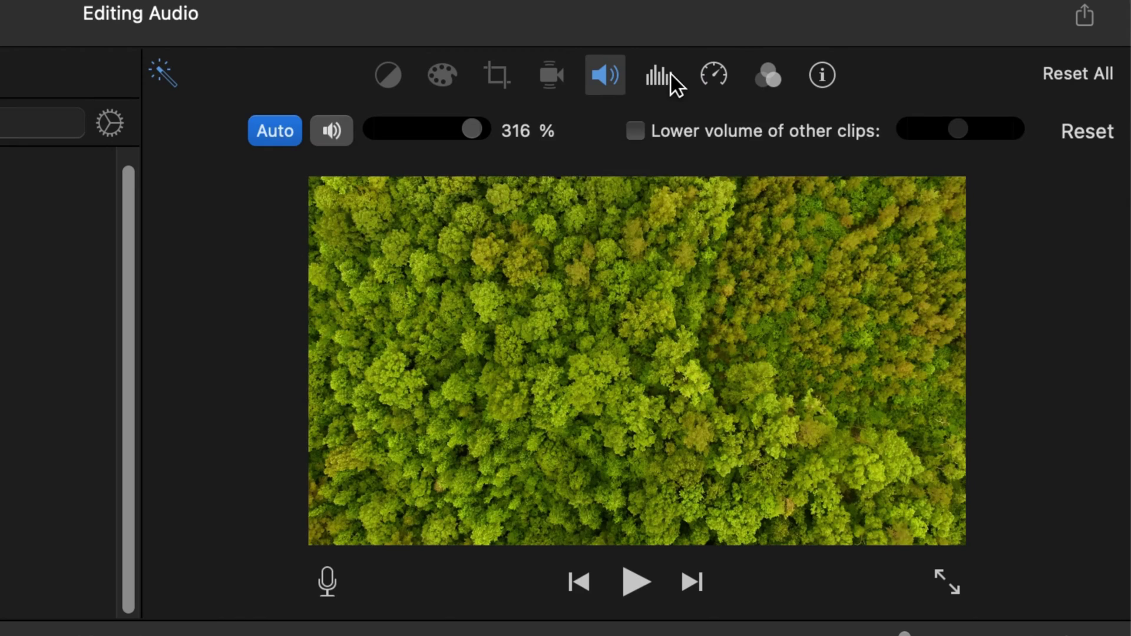
# Apply the Voice Enhance equalizer preset to the voice-over
pyautogui.click(669, 75)
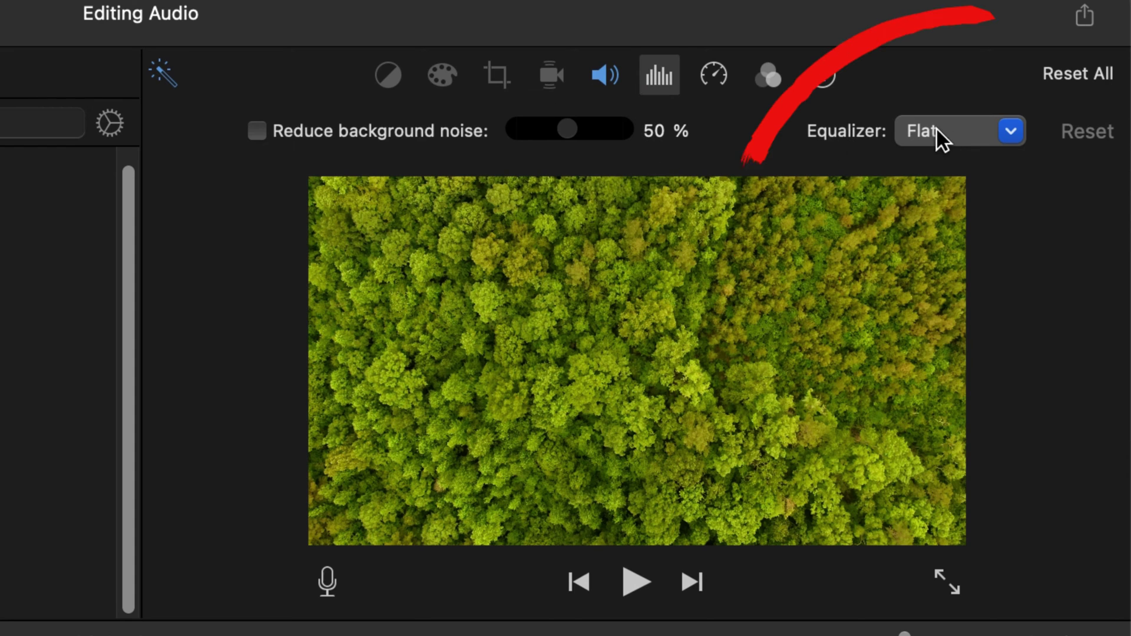
pyautogui.click(950, 137)
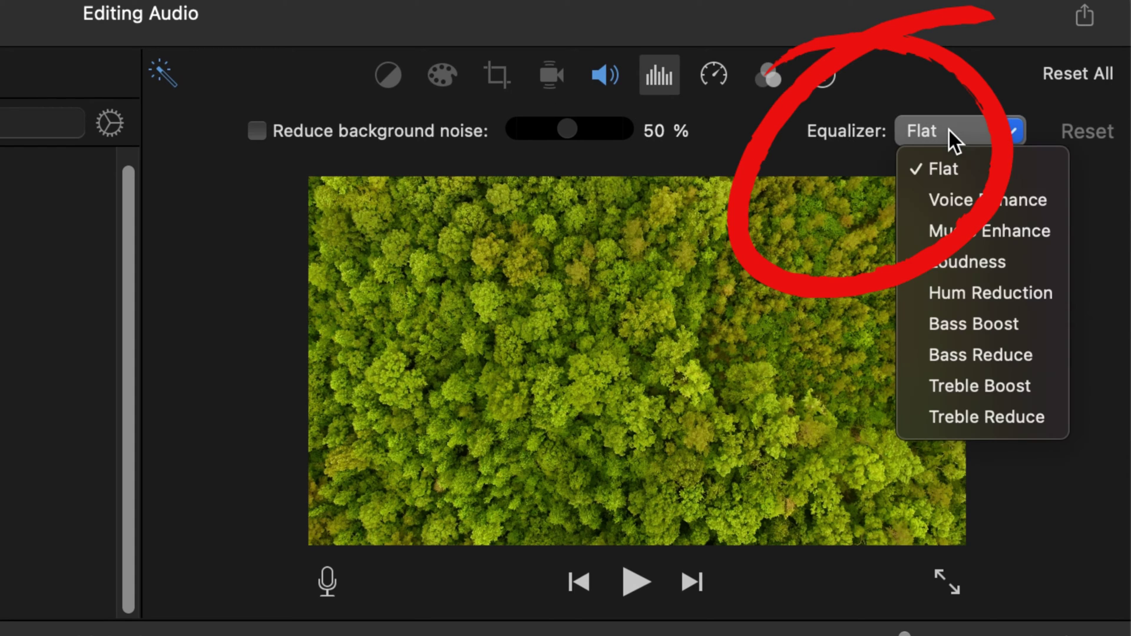
pyautogui.click(968, 200)
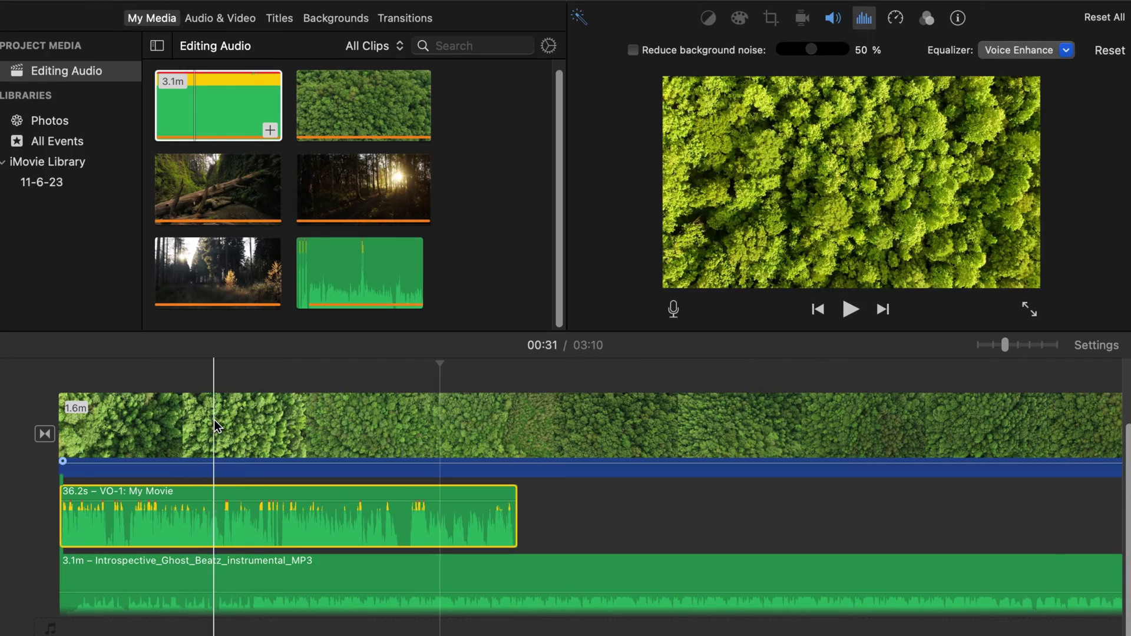
# Reselect the voice-over, try the Hum Reduction preset, then set its equalizer back to Flat
pyautogui.click(213, 419)
pyautogui.click(299, 385)
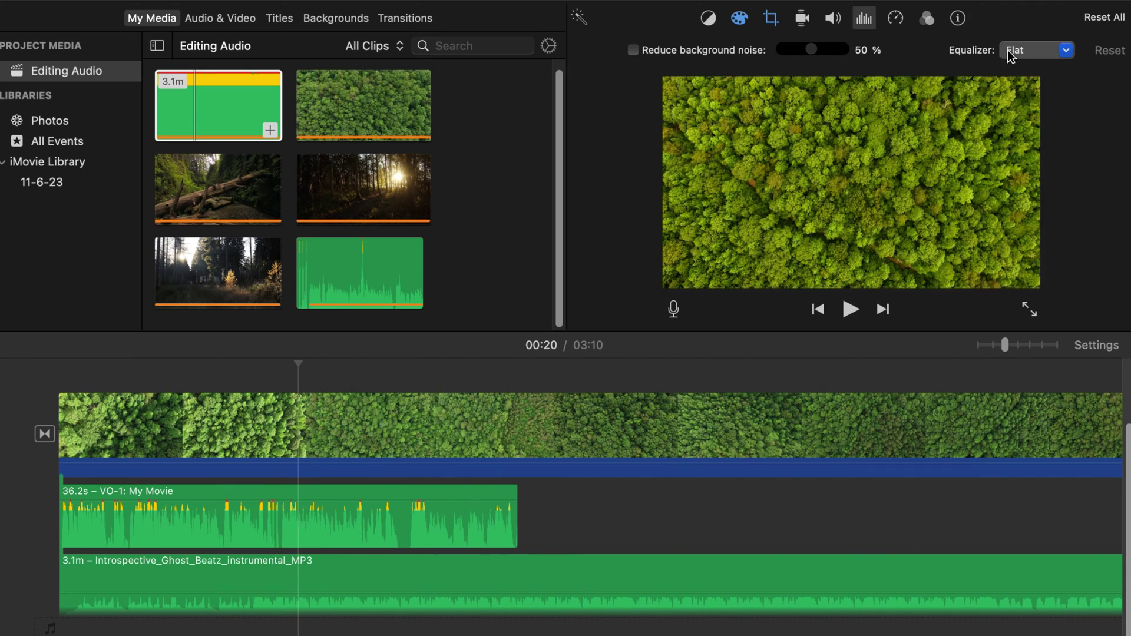
pyautogui.click(380, 490)
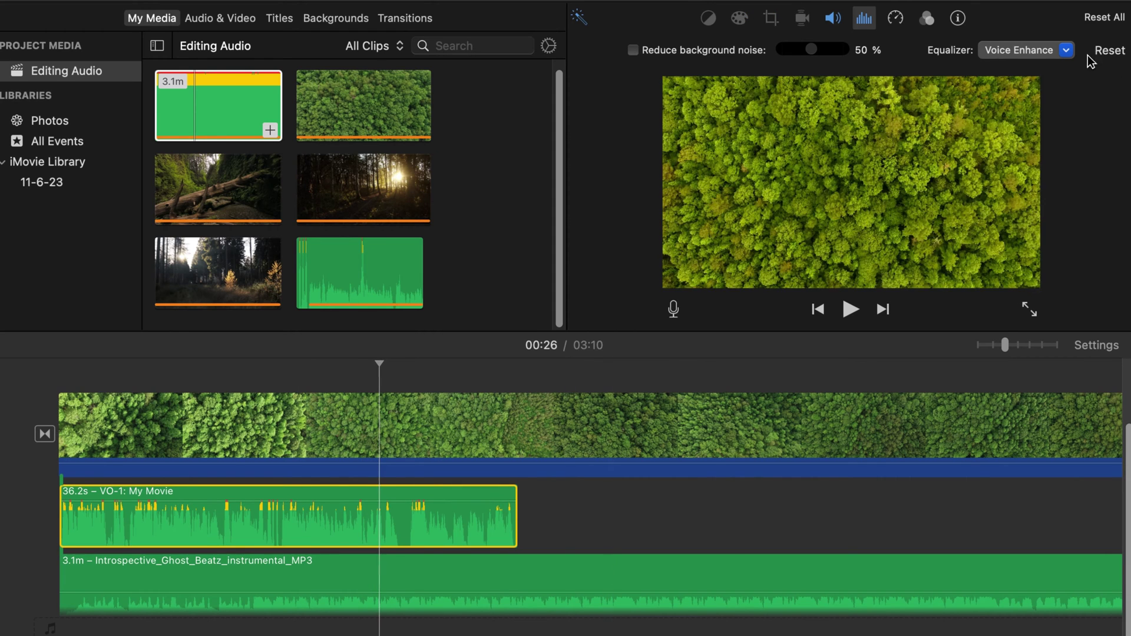
pyautogui.click(1048, 52)
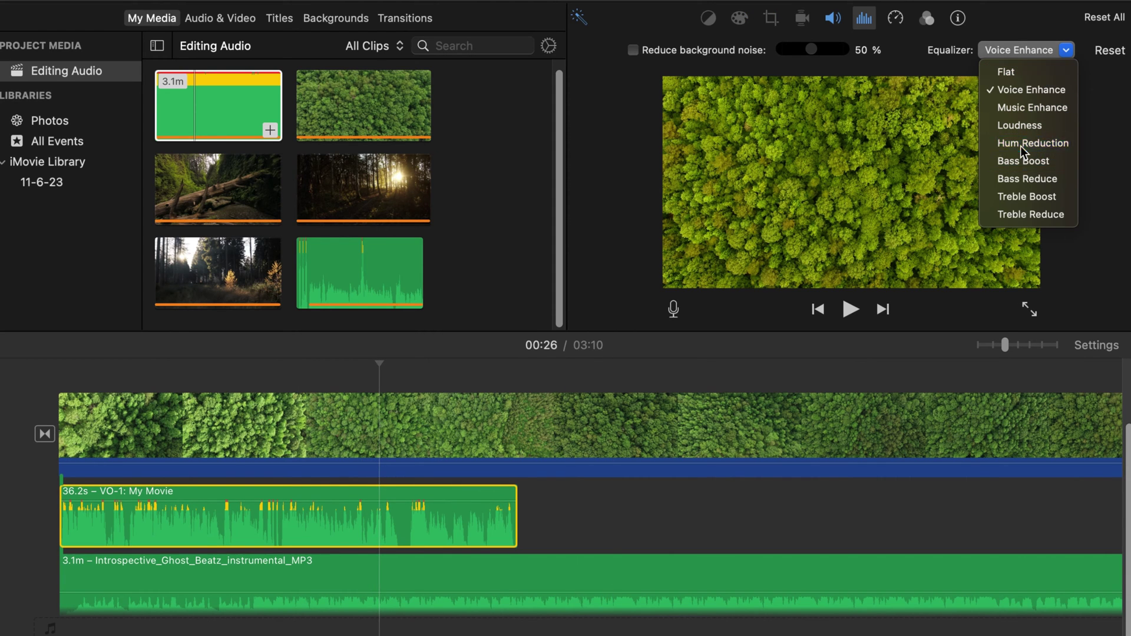
pyautogui.click(1020, 144)
pyautogui.click(1022, 49)
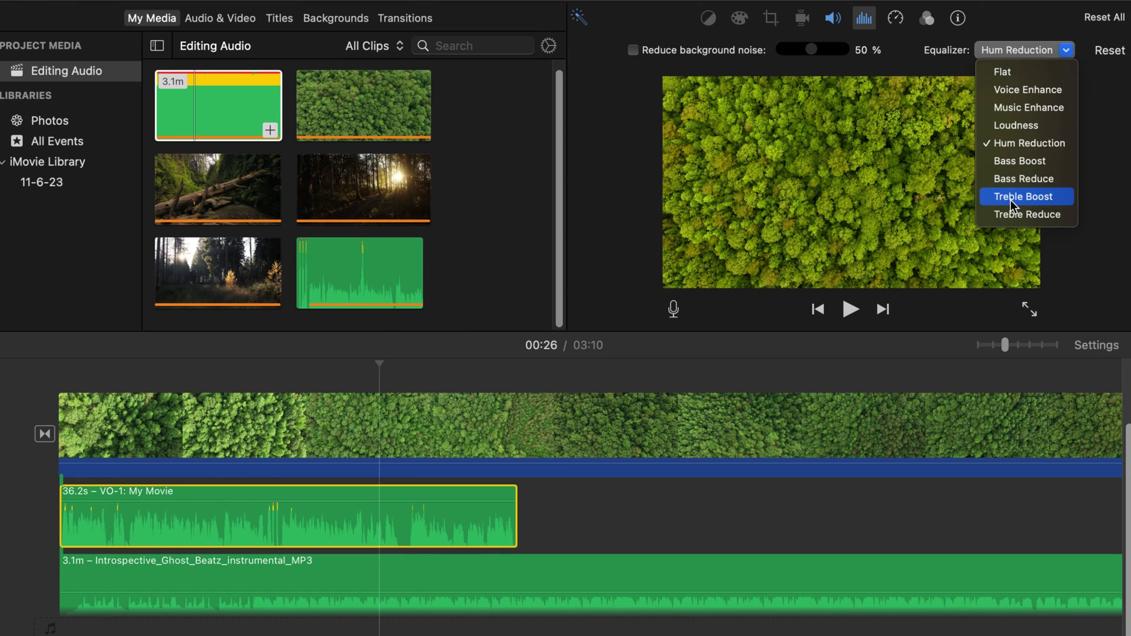
pyautogui.click(1025, 73)
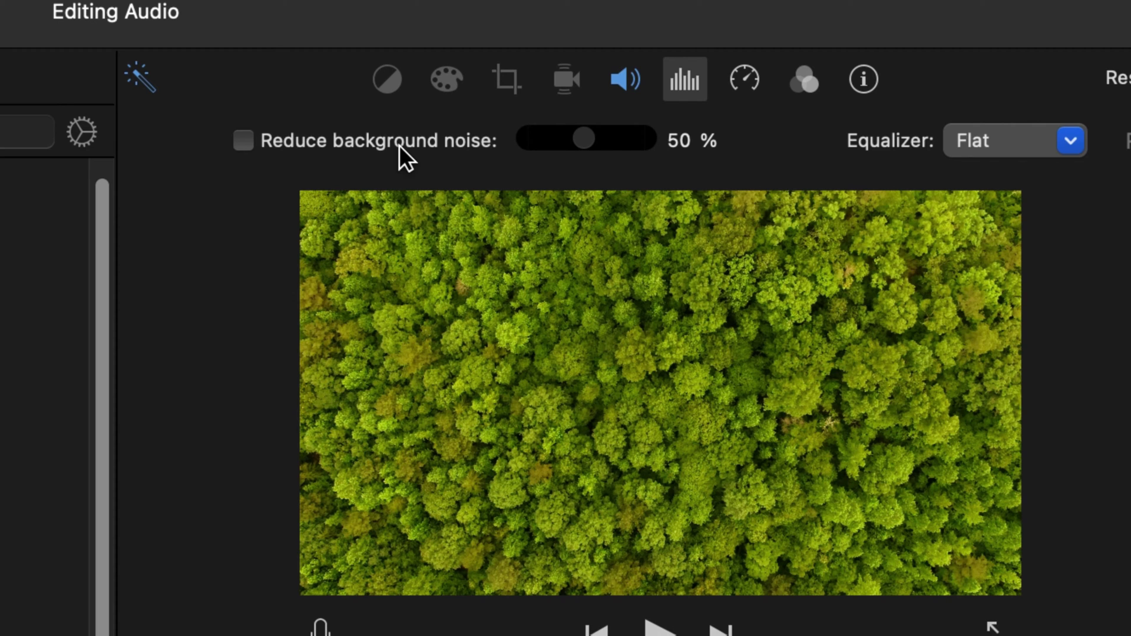
# Turn on background noise reduction for the voice-over at 9%, then zoom the timeline out
pyautogui.click(255, 143)
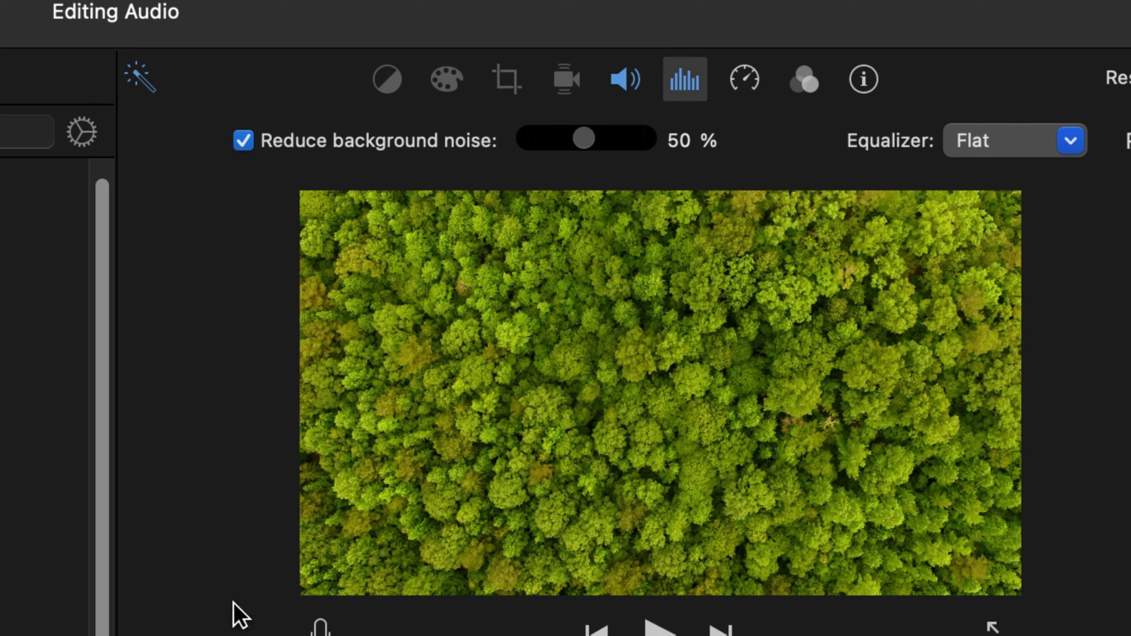
pyautogui.moveTo(587, 145); pyautogui.dragTo(543, 147)
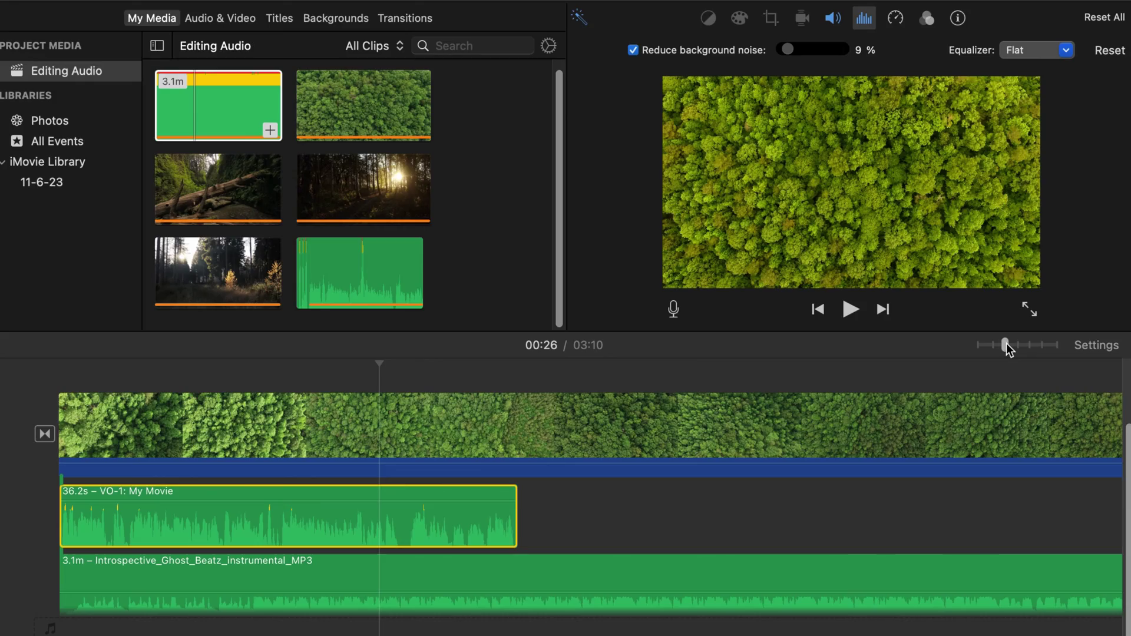
pyautogui.moveTo(1006, 344); pyautogui.dragTo(995, 347)
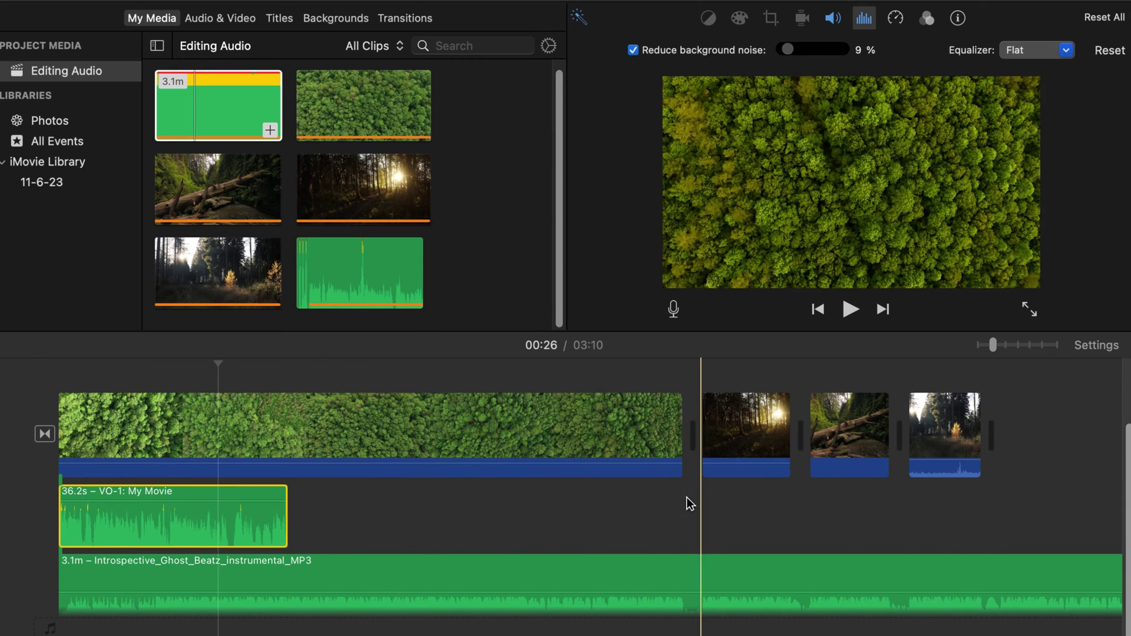
# Split the music clip at the video's end at 02:18
pyautogui.click(638, 561)
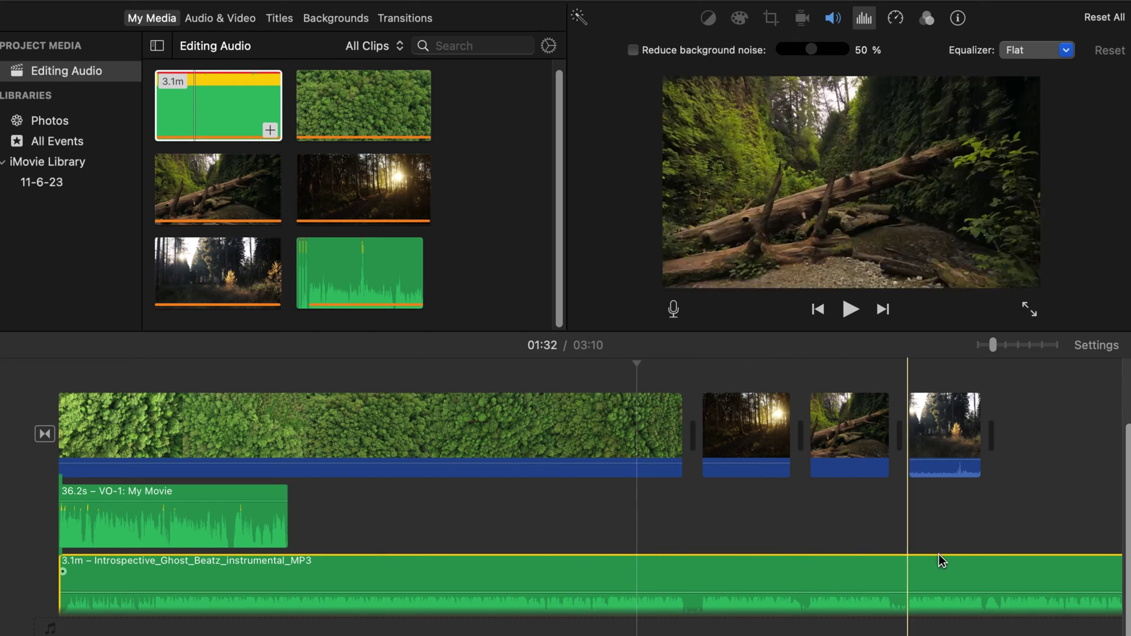
pyautogui.click(998, 548)
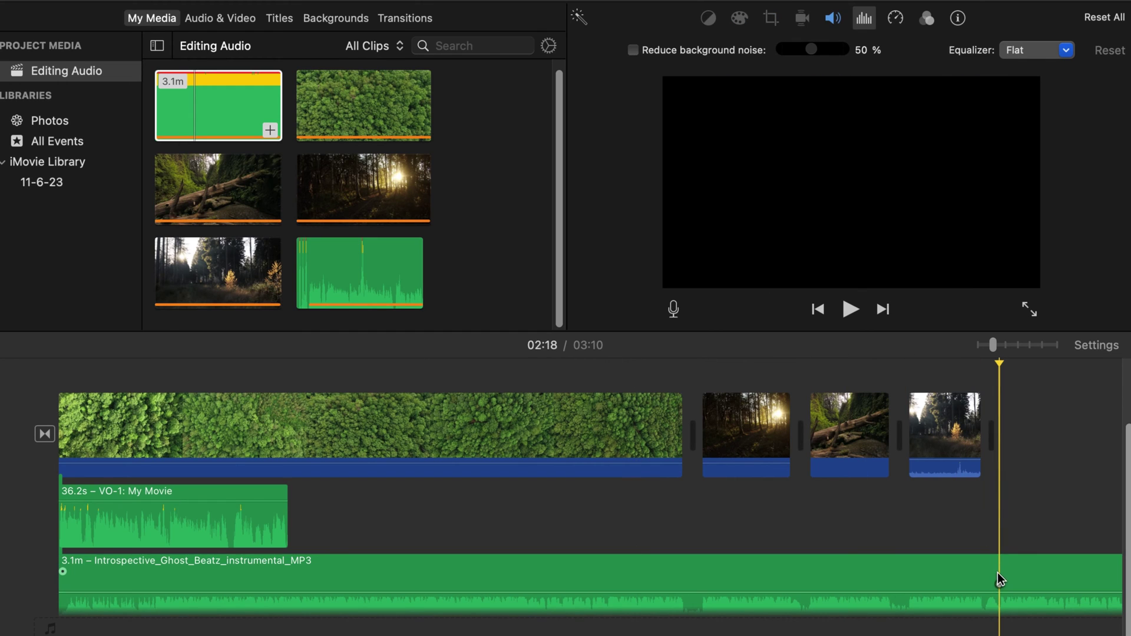
pyautogui.click(999, 569)
pyautogui.rightClick(999, 569)
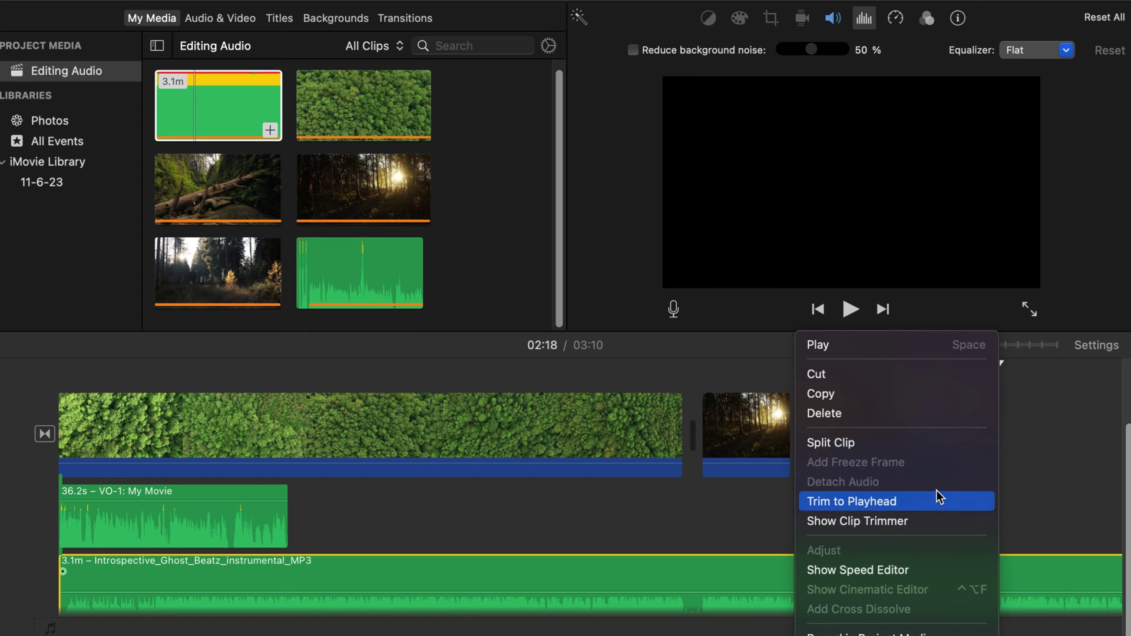
pyautogui.click(849, 443)
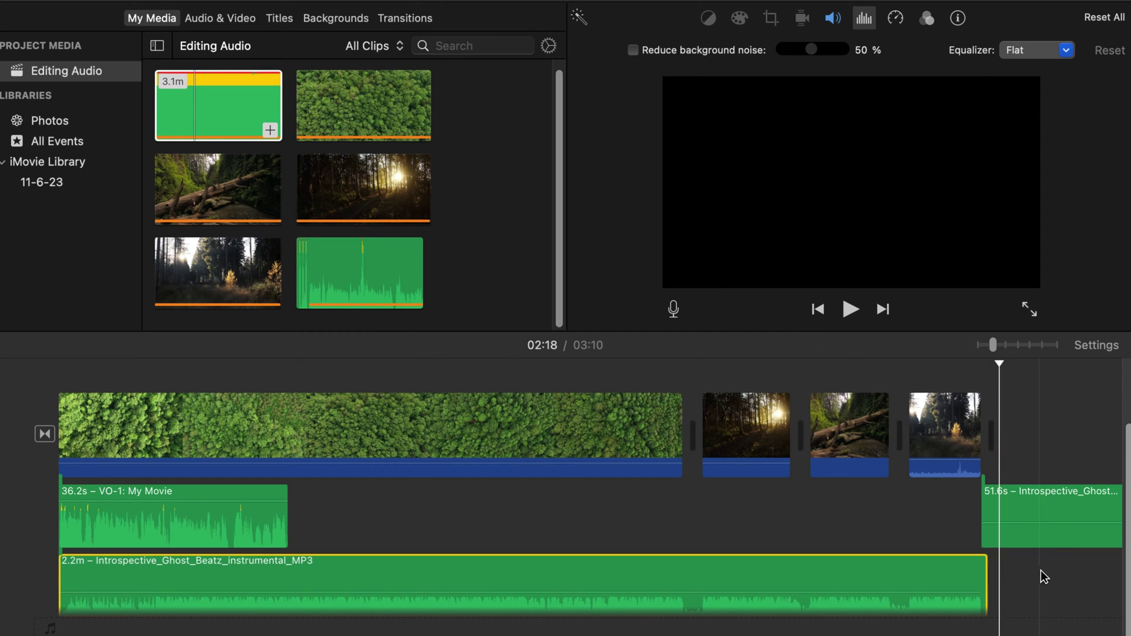
# Delete the leftover music piece past the last clip and select the music's end
pyautogui.click(1016, 488)
pyautogui.rightClick(1023, 496)
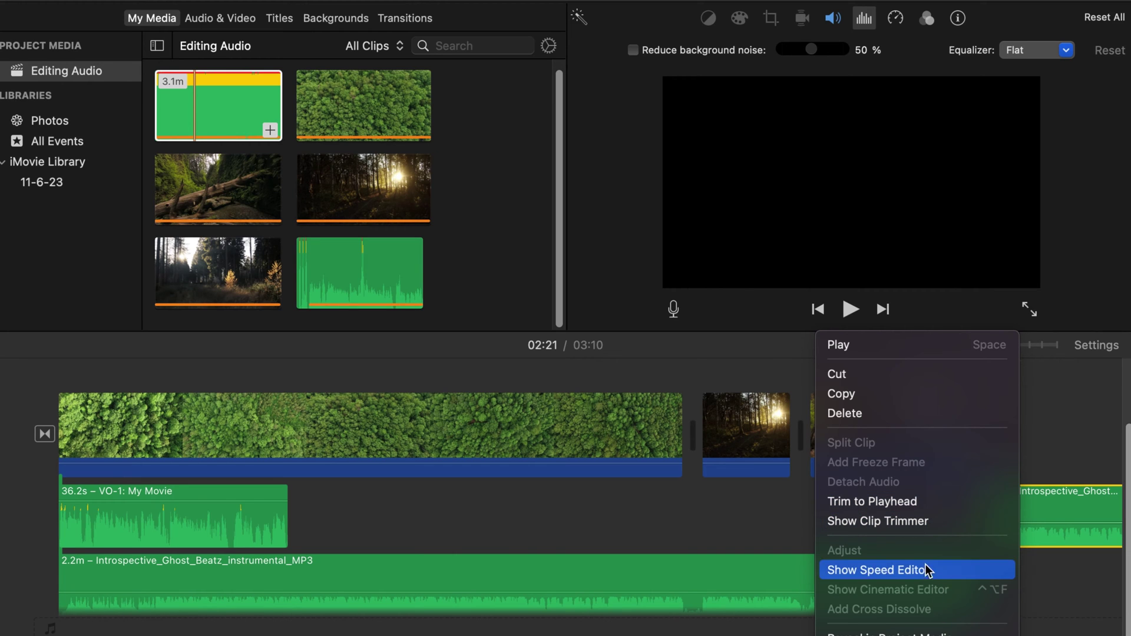
pyautogui.click(888, 417)
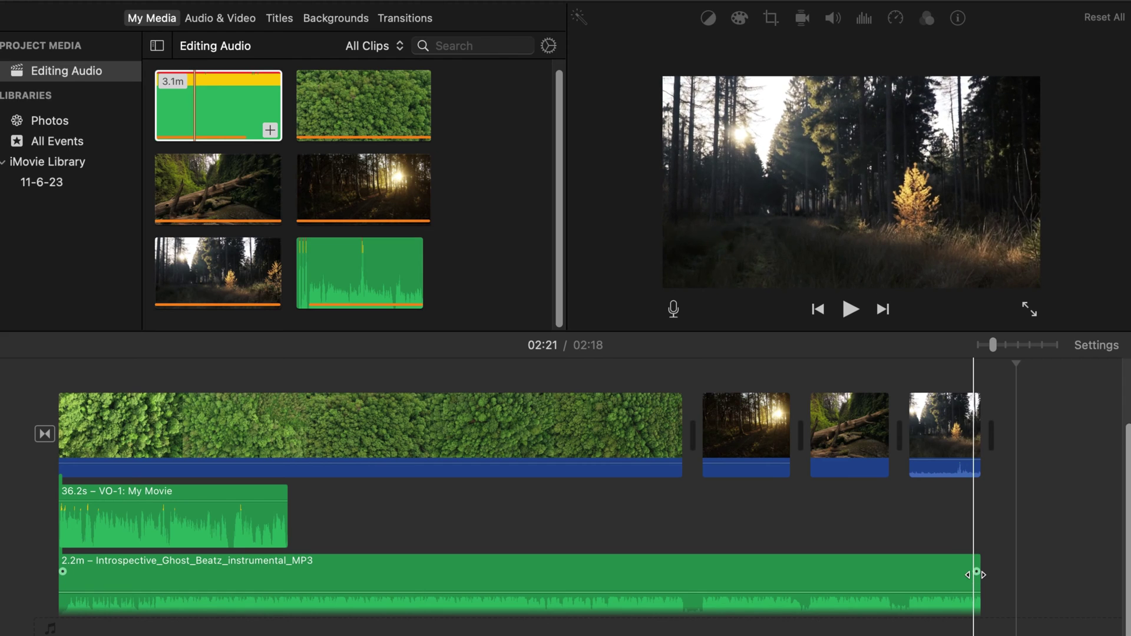
pyautogui.moveTo(995, 349); pyautogui.dragTo(1034, 344)
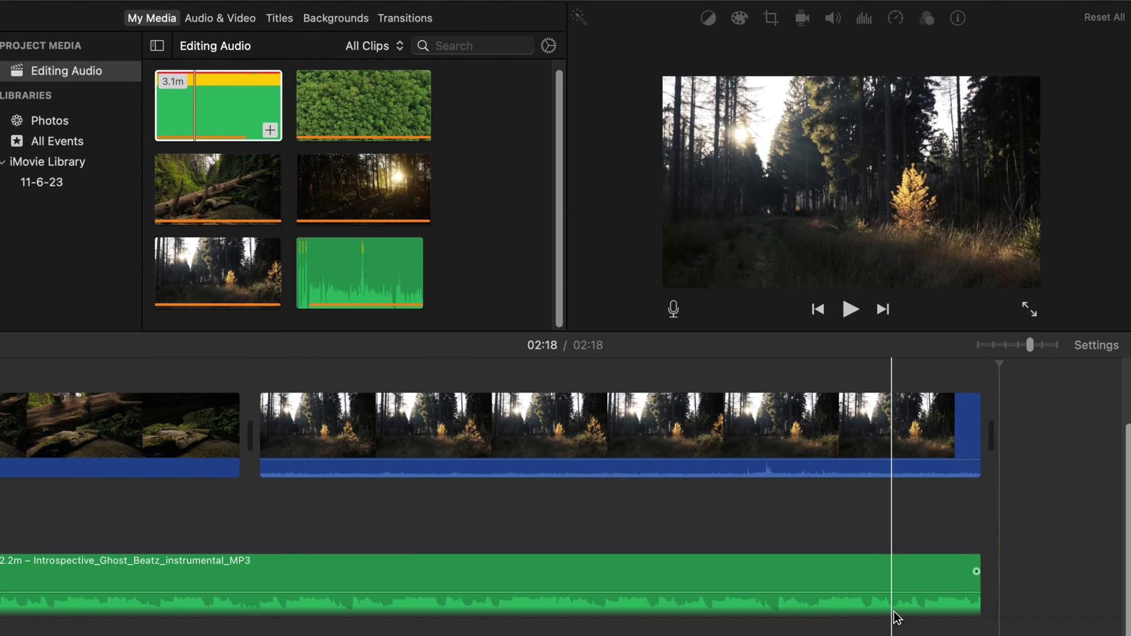
pyautogui.click(945, 585)
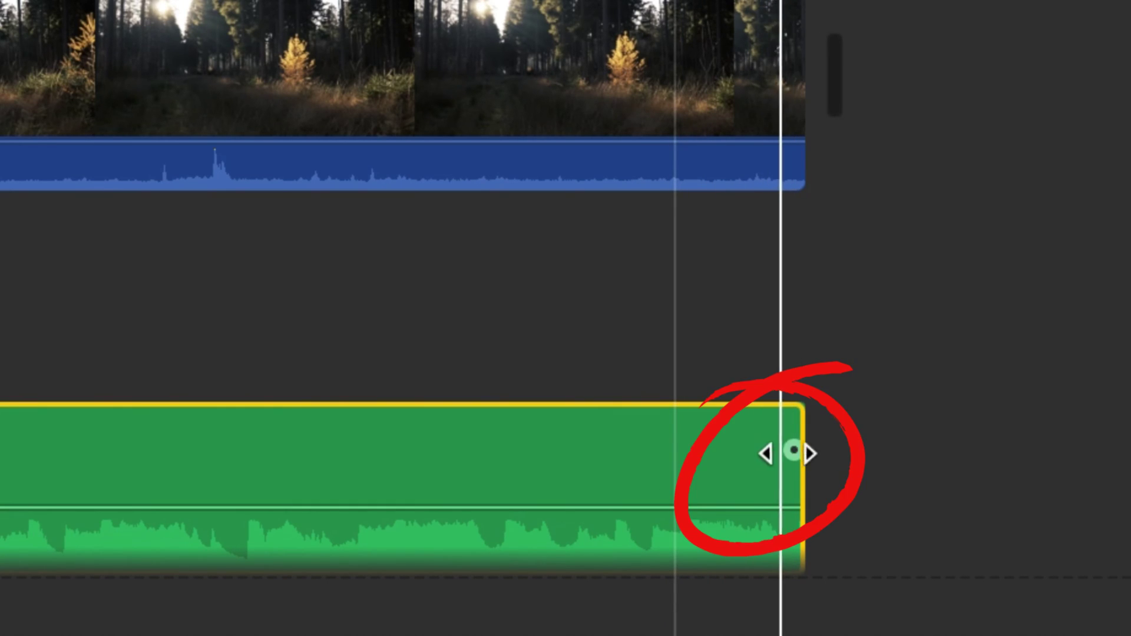
# Fade the music out over its last six seconds and fade it in at its start
pyautogui.moveTo(790, 452); pyautogui.dragTo(573, 450)
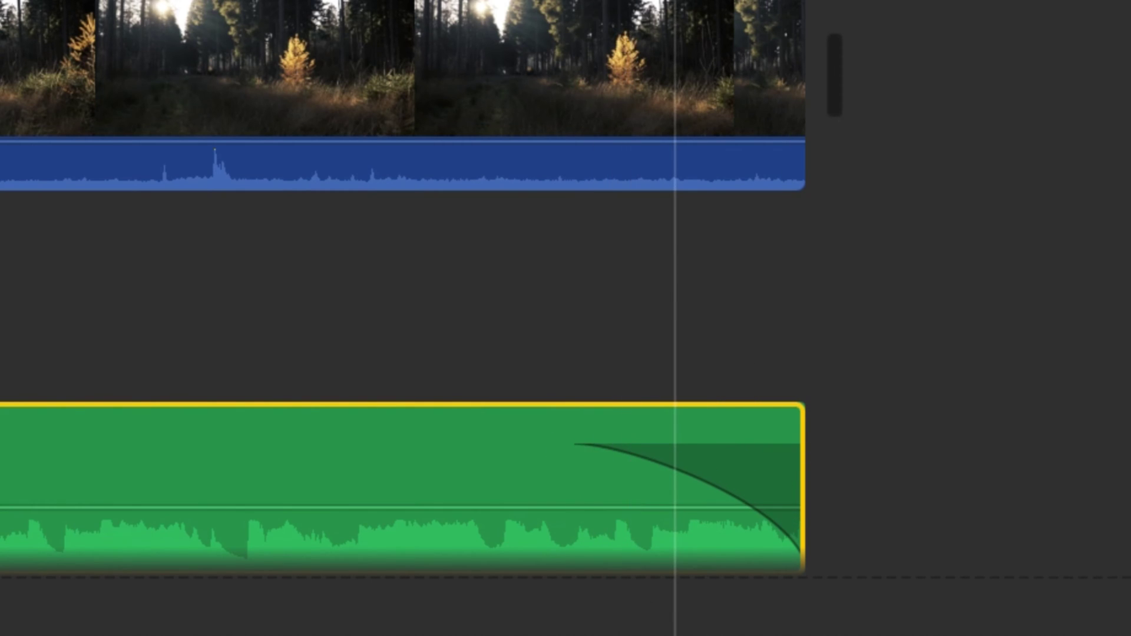
pyautogui.press('super+equal')
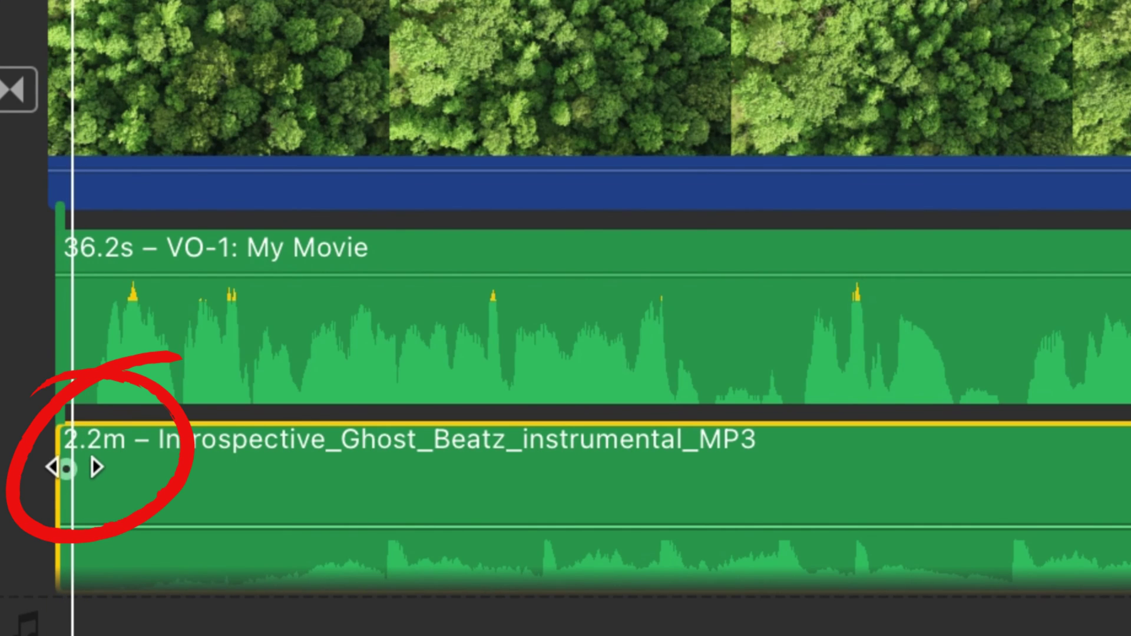
pyautogui.moveTo(68, 471); pyautogui.dragTo(345, 464)
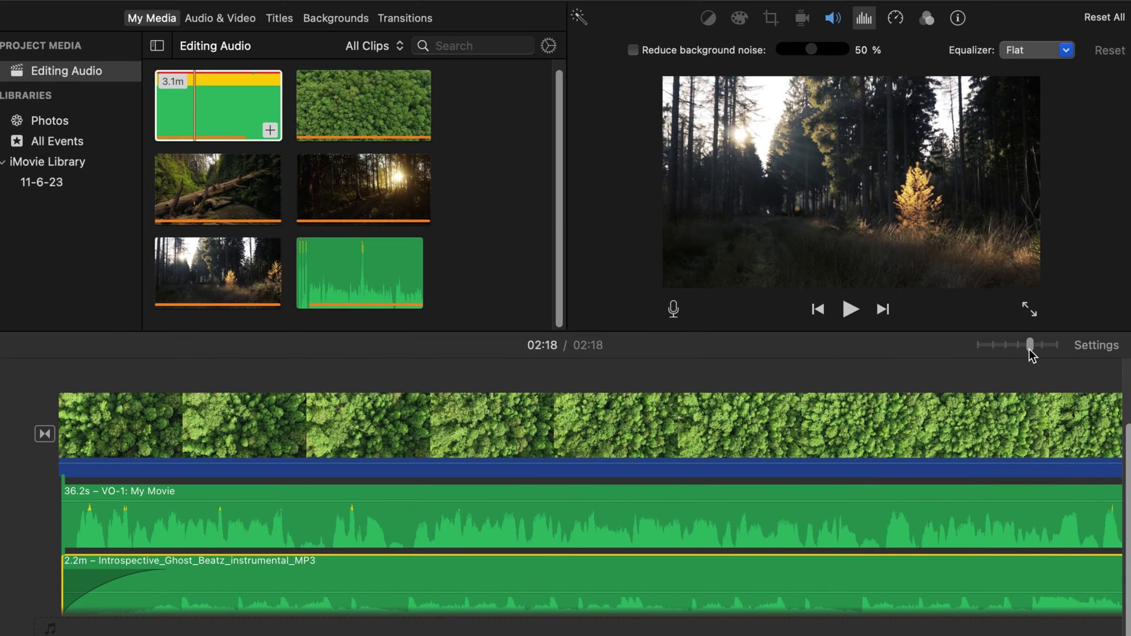
pyautogui.moveTo(1028, 349); pyautogui.dragTo(994, 340)
# Add the full 3.1m music clip on a new bottom track aligned to the project start
pyautogui.click(235, 525)
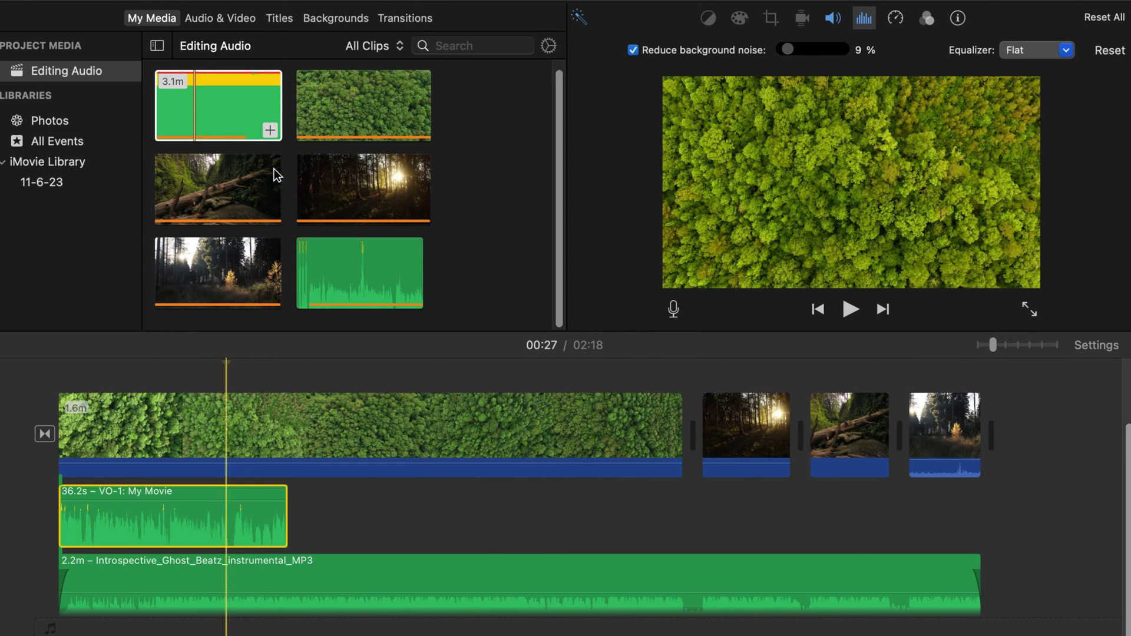
pyautogui.moveTo(222, 111); pyautogui.dragTo(210, 602)
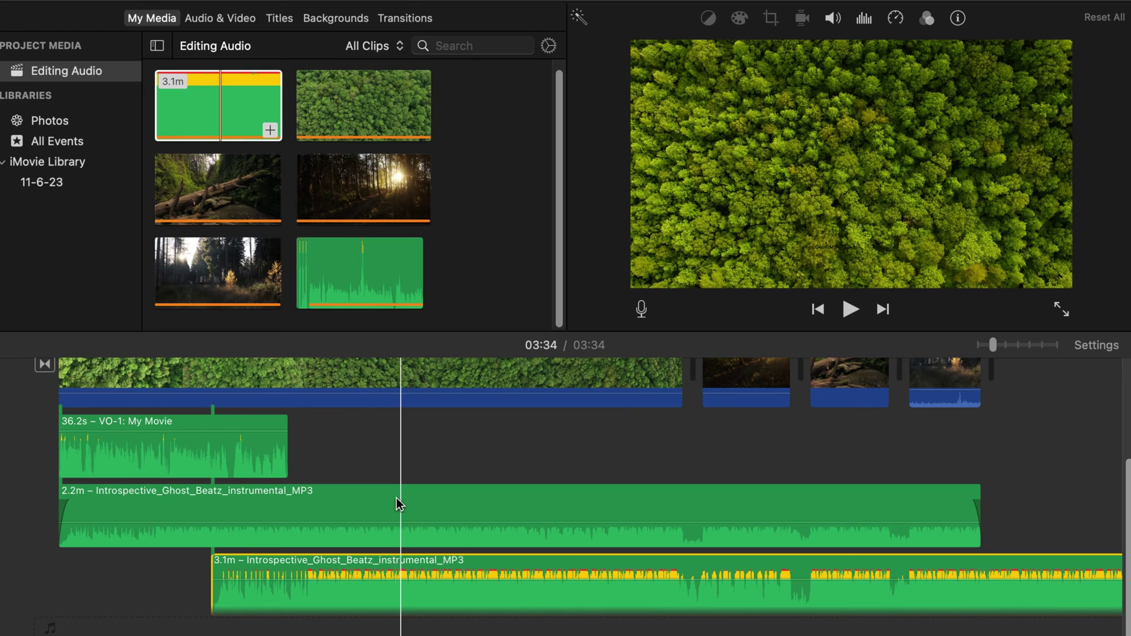
pyautogui.moveTo(425, 566); pyautogui.dragTo(272, 565)
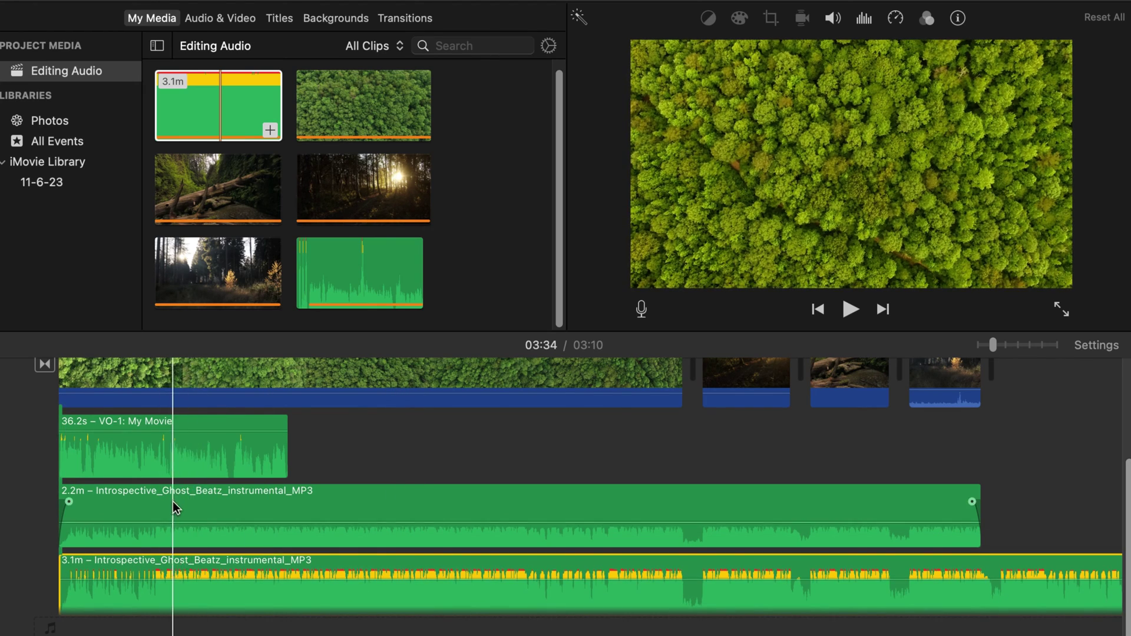
# Adjust the VO-1 voiceover's volume controls, auto-levelling it to 316%
pyautogui.click(181, 454)
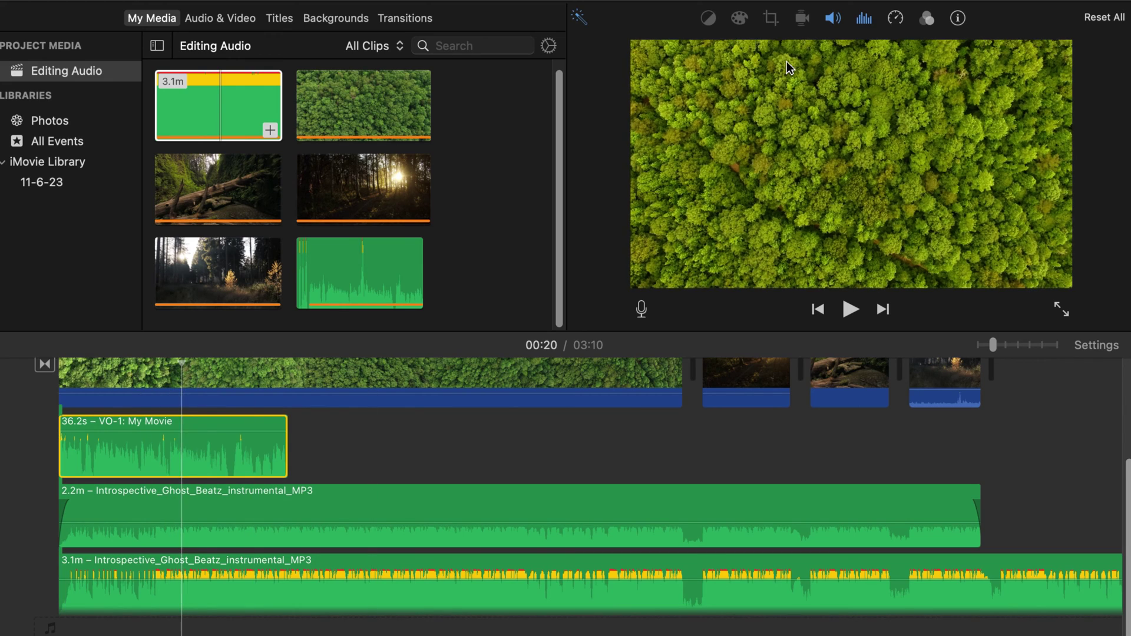
pyautogui.click(828, 26)
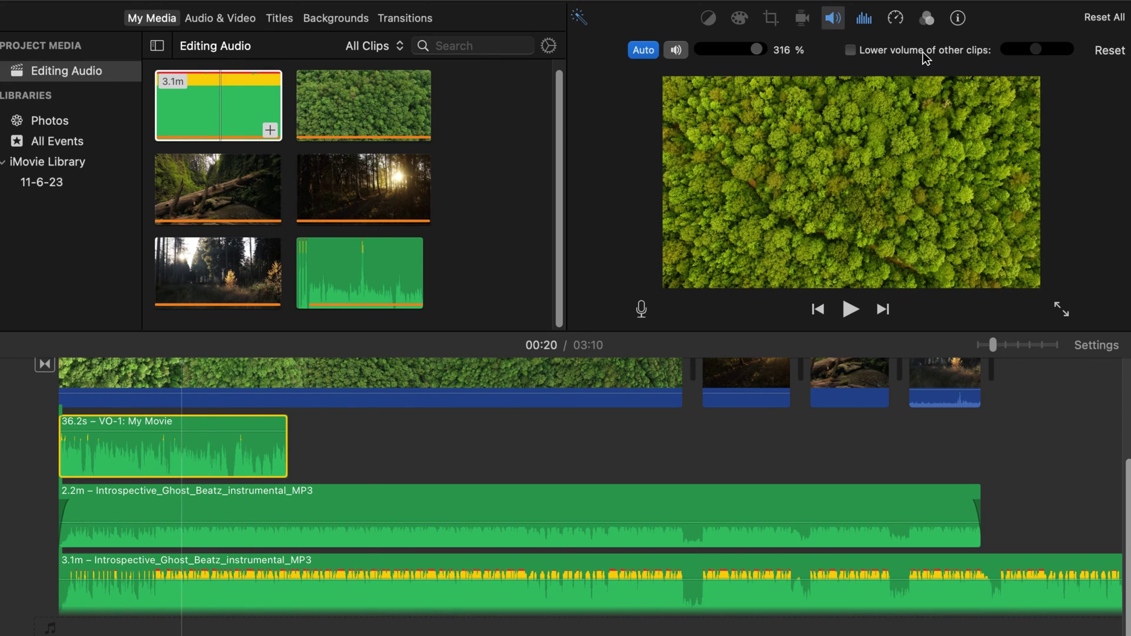
pyautogui.click(370, 429)
pyautogui.click(229, 451)
pyautogui.click(852, 54)
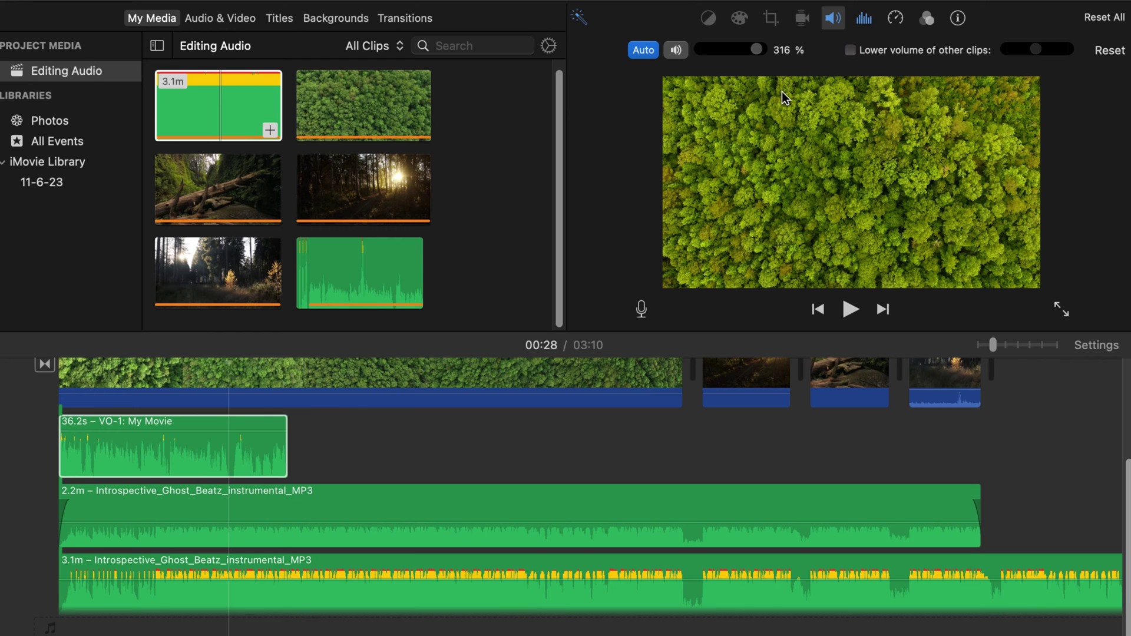
# Compare the volume levels of the 3.1m music, 2.2m music and VO-1 clips
pyautogui.click(201, 580)
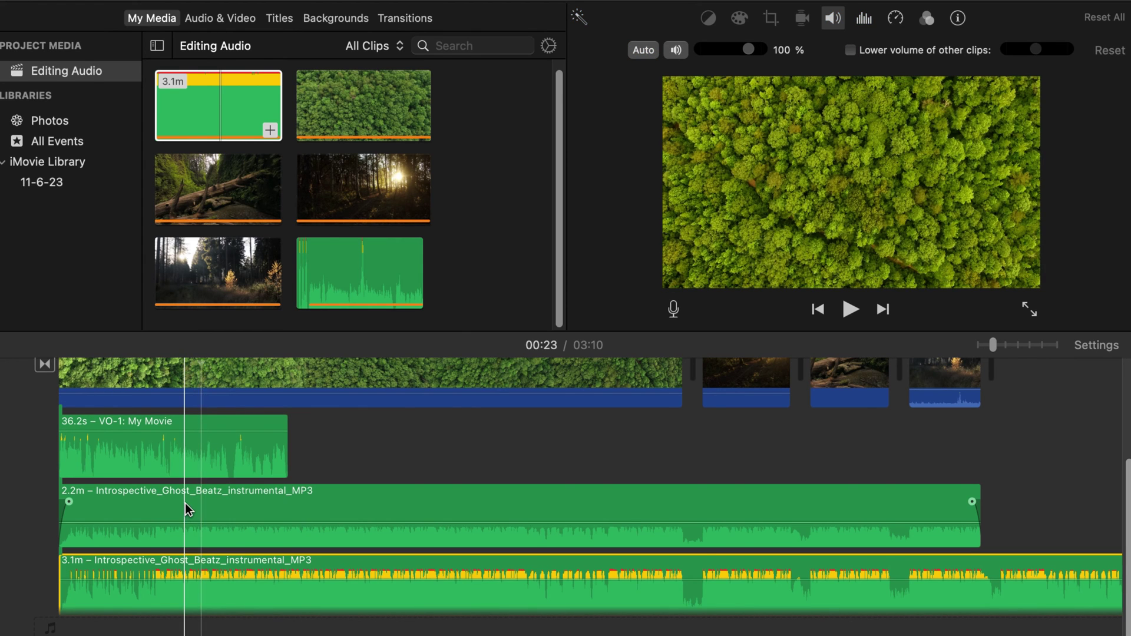
pyautogui.click(183, 507)
pyautogui.click(174, 583)
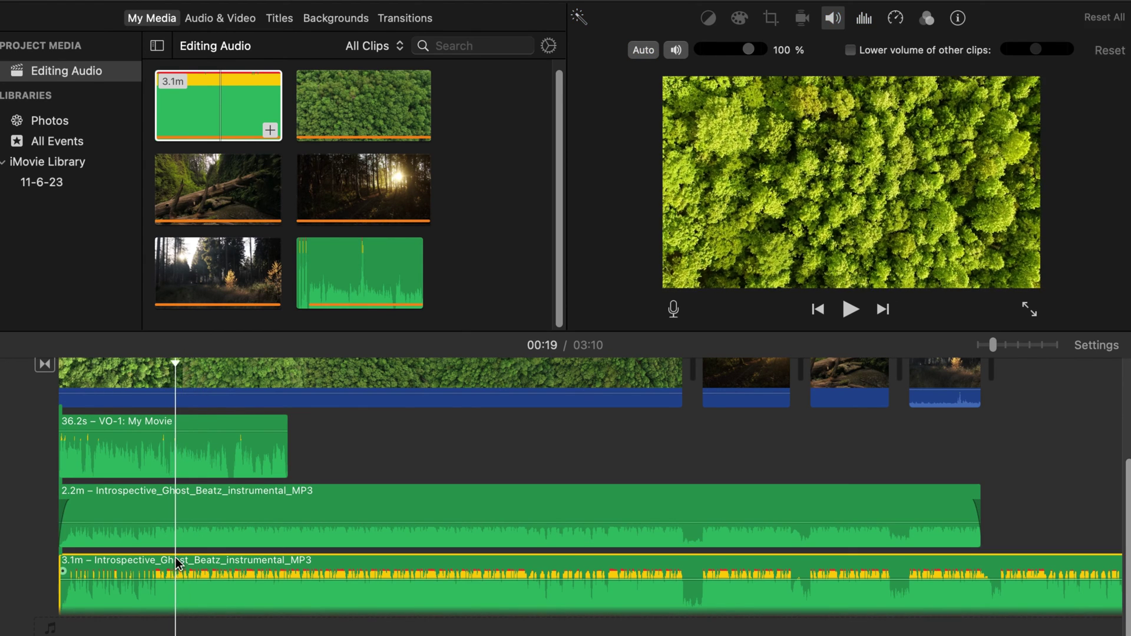
pyautogui.click(182, 497)
pyautogui.click(178, 450)
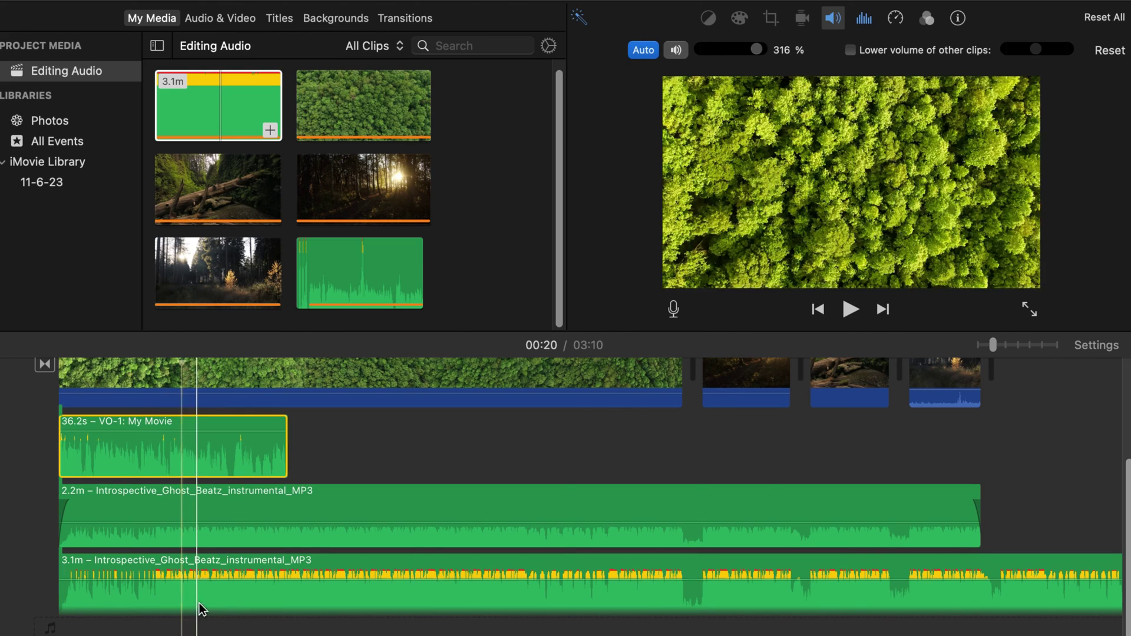
pyautogui.click(200, 596)
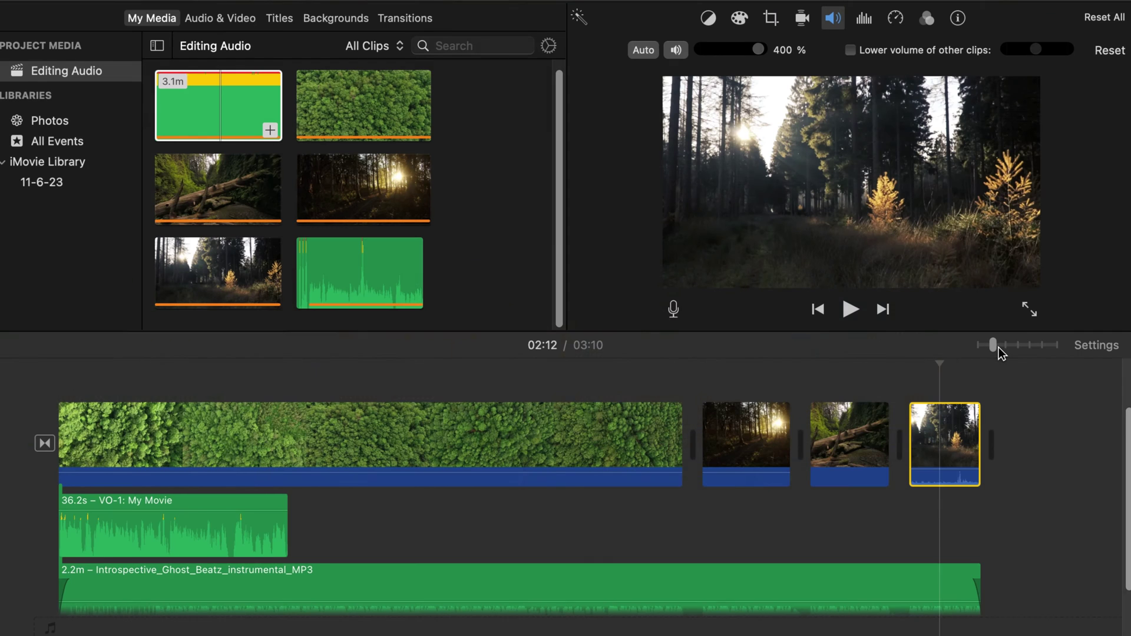
# Zoom in on the final forest clip and keep its volume at 400%
pyautogui.moveTo(986, 148); pyautogui.dragTo(1054, 146)
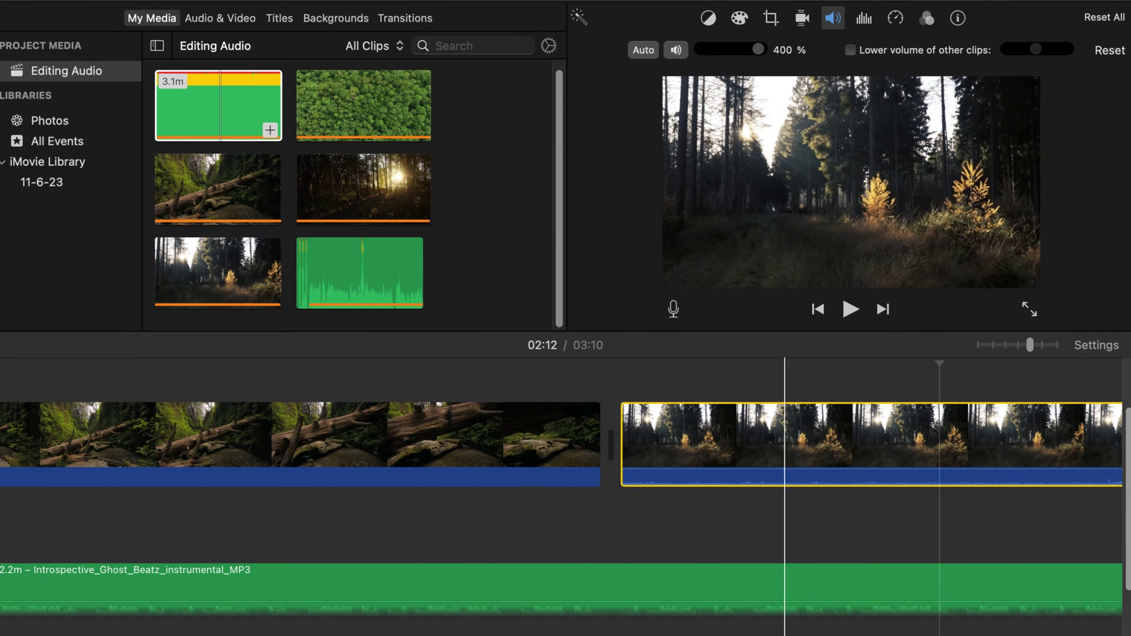
pyautogui.hscroll(10, 810, 535)
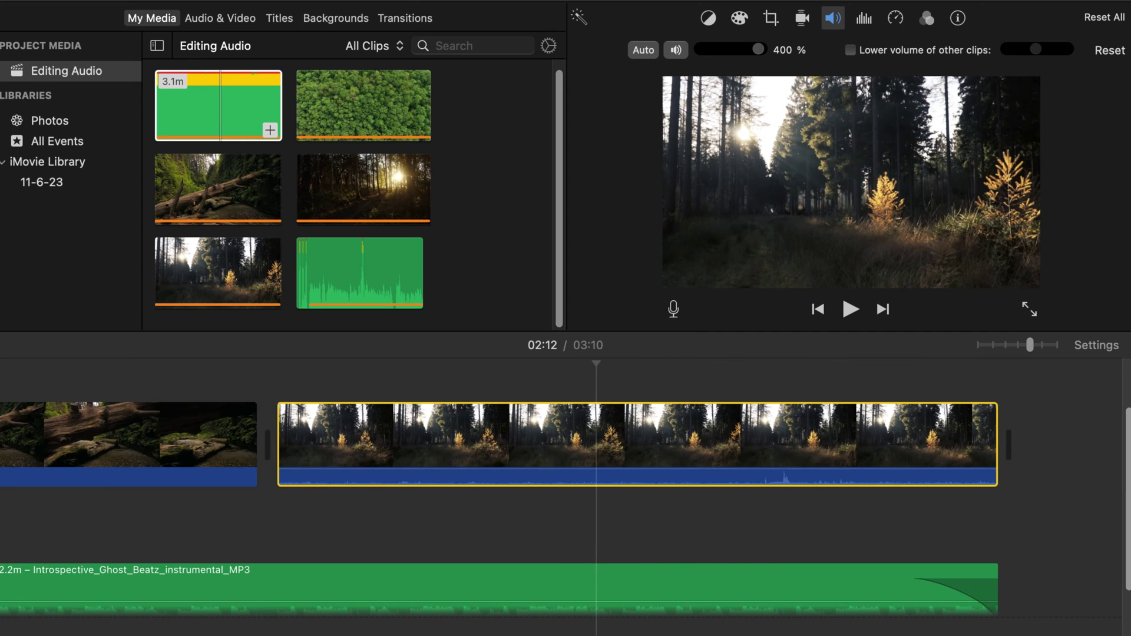
pyautogui.click(656, 472)
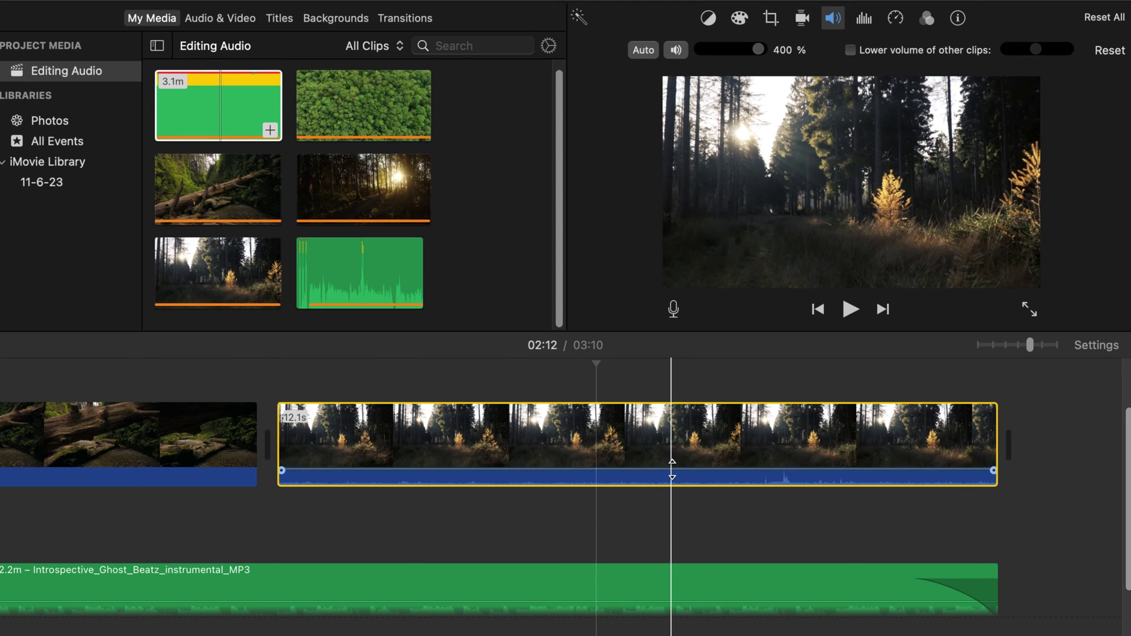
pyautogui.moveTo(672, 470); pyautogui.dragTo(672, 470)
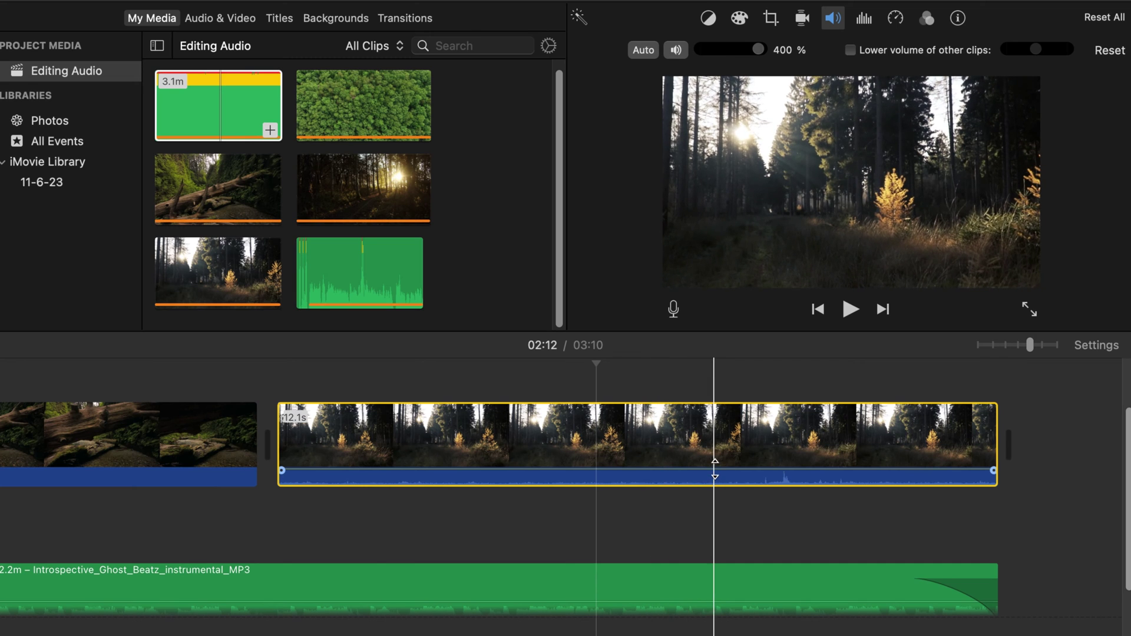
pyautogui.moveTo(715, 472); pyautogui.dragTo(724, 427)
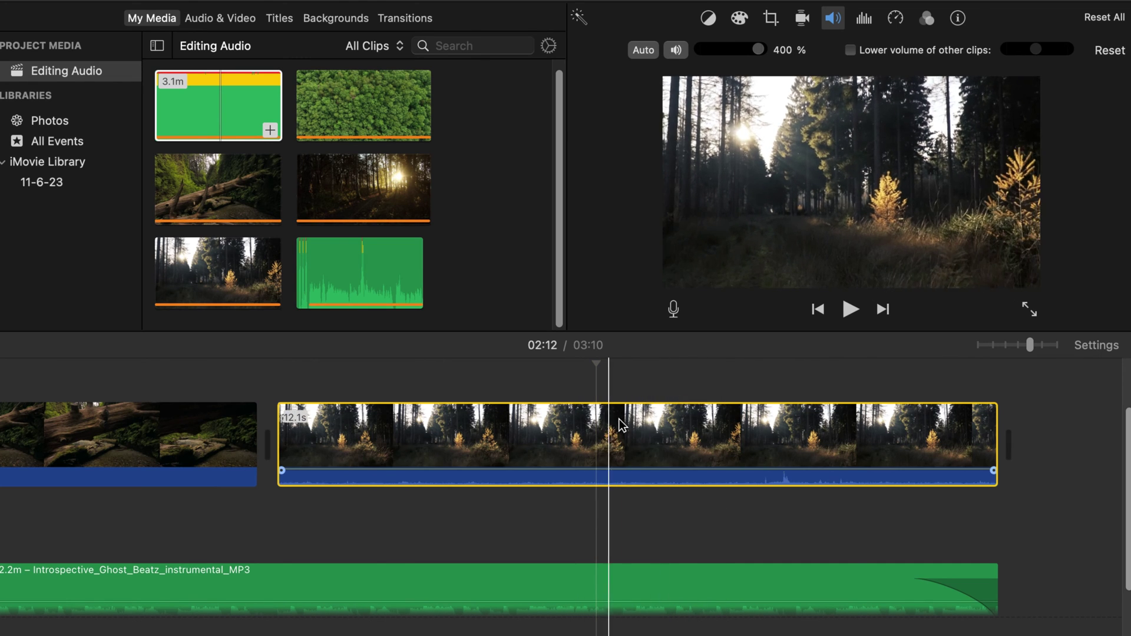
# Show the final clip's noise reduction and equalizer settings
pyautogui.click(865, 19)
pyautogui.click(833, 18)
pyautogui.click(864, 19)
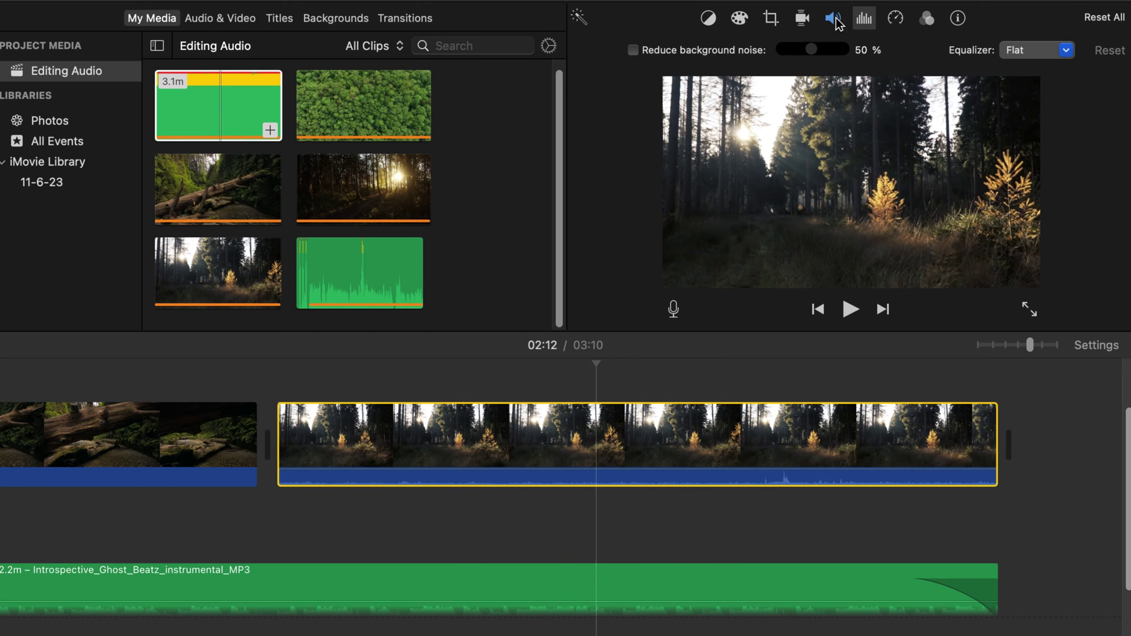
pyautogui.click(832, 19)
# Detach the final forest clip's audio into its own clip and zoom the timeline out
pyautogui.rightClick(652, 446)
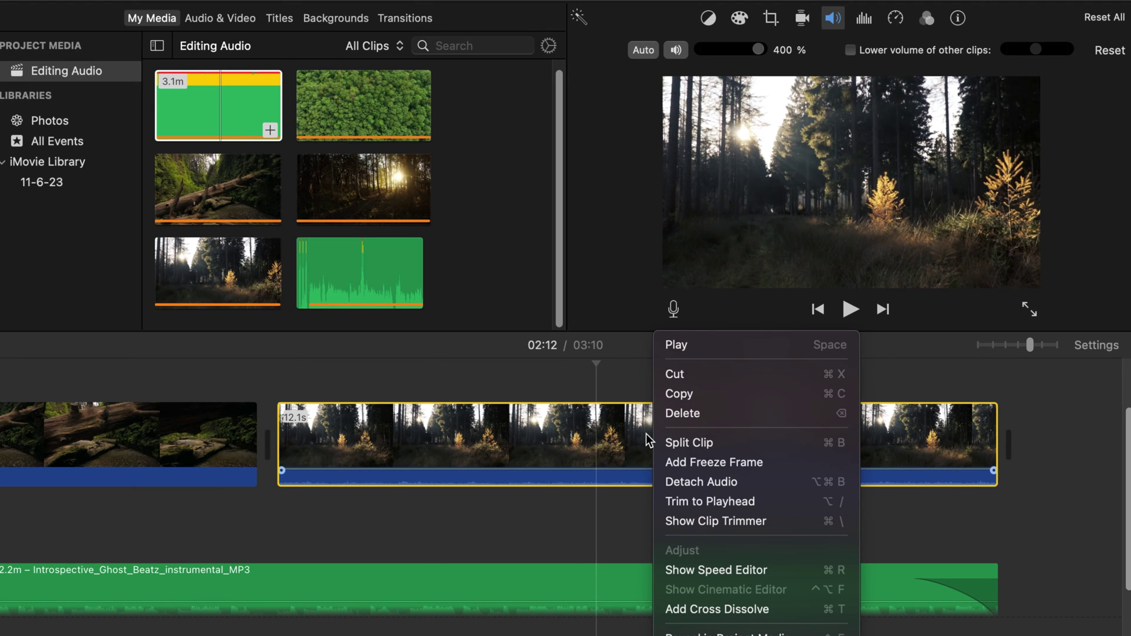
pyautogui.click(691, 481)
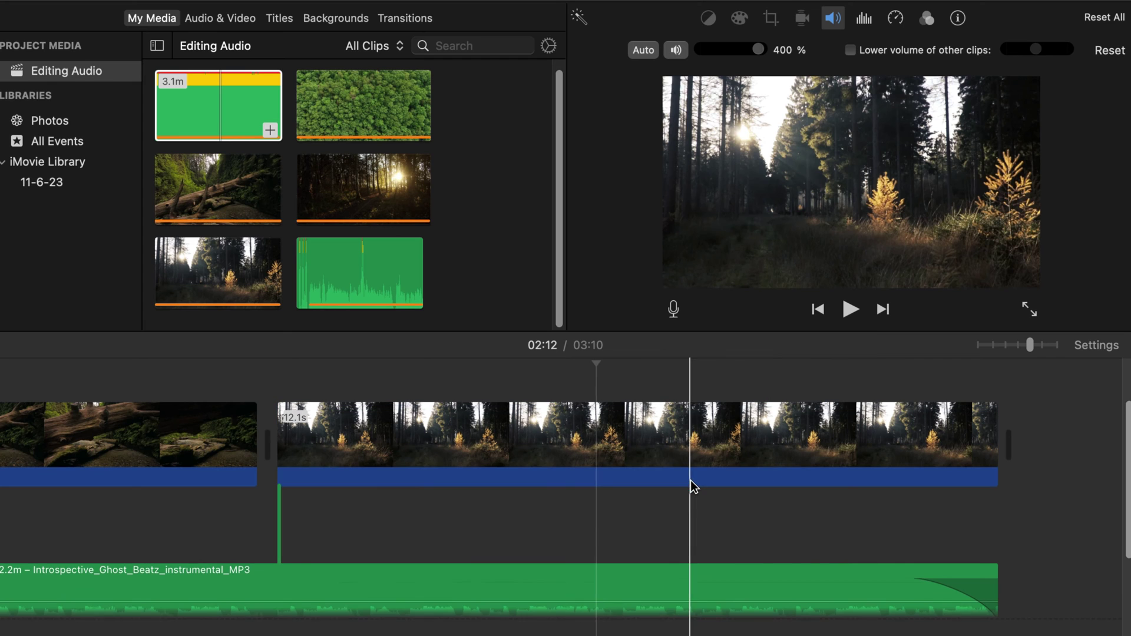
pyautogui.scroll(-3, 532, 478)
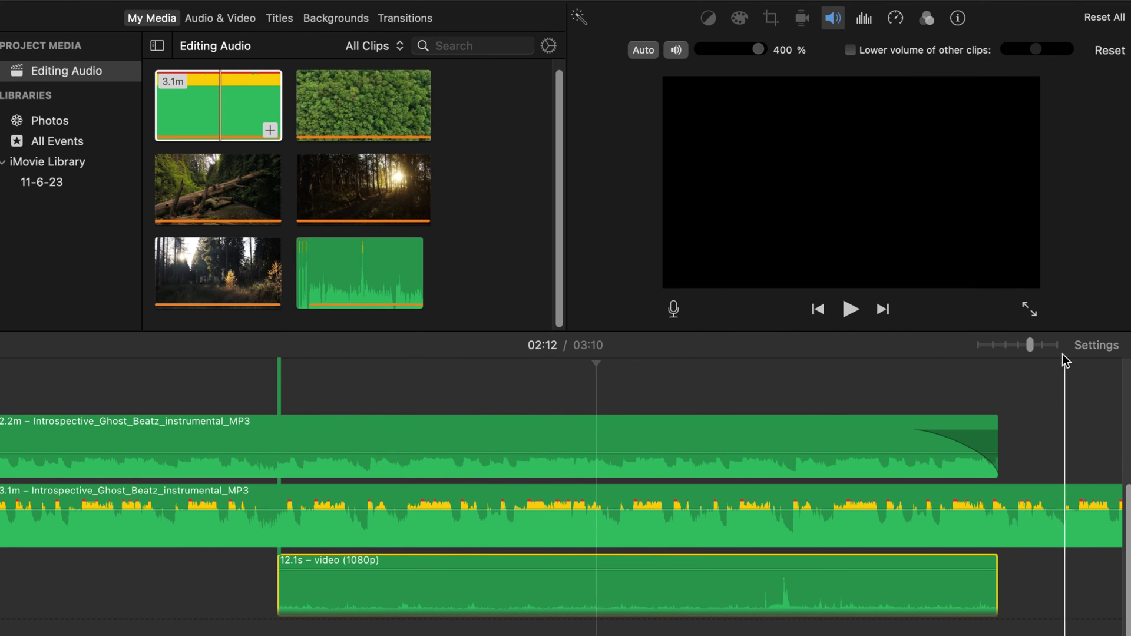
pyautogui.moveTo(1032, 348); pyautogui.dragTo(1007, 345)
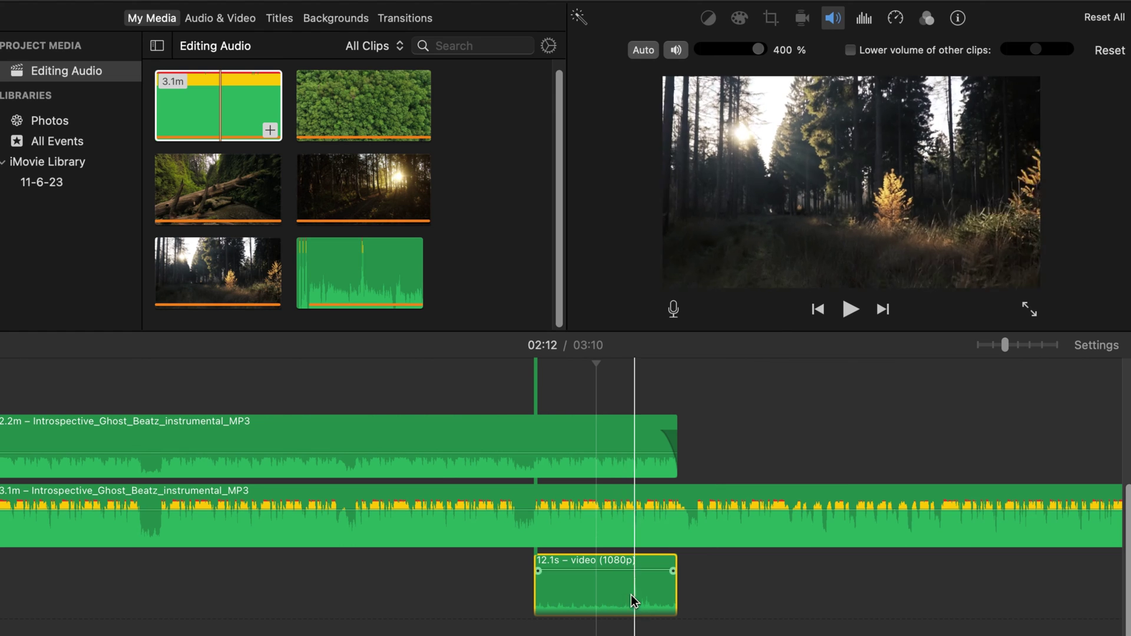
pyautogui.scroll(2, 624, 567)
pyautogui.scroll(-2, 620, 578)
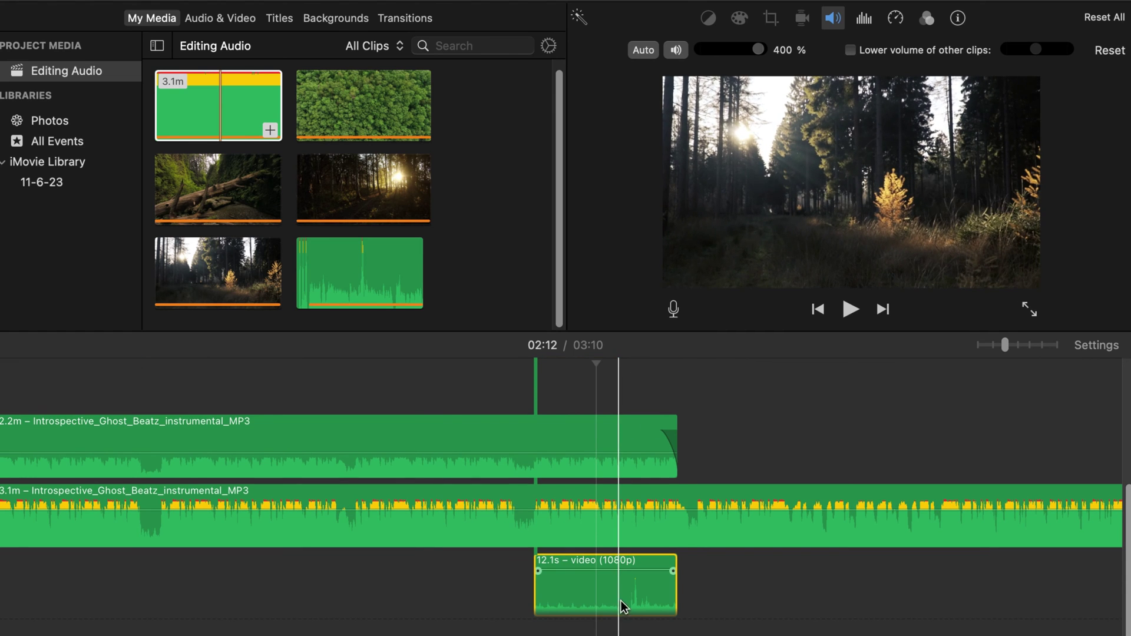
# Position the 12.1s detached audio clip beneath the final forest clip
pyautogui.moveTo(602, 583); pyautogui.dragTo(450, 589)
pyautogui.scroll(3, 584, 583)
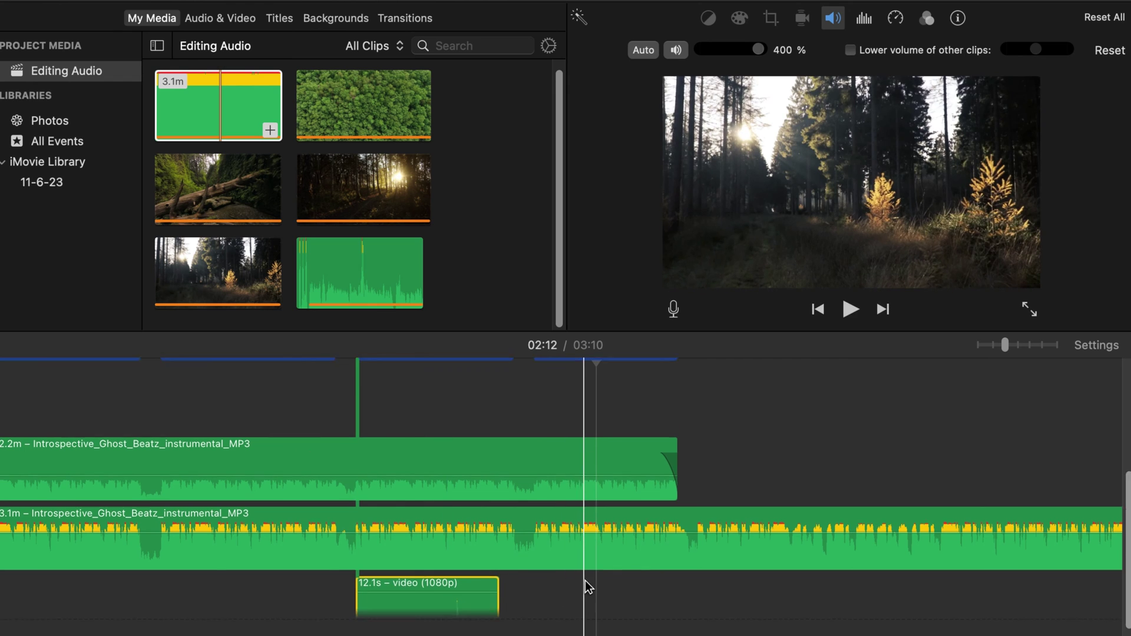
pyautogui.click(612, 465)
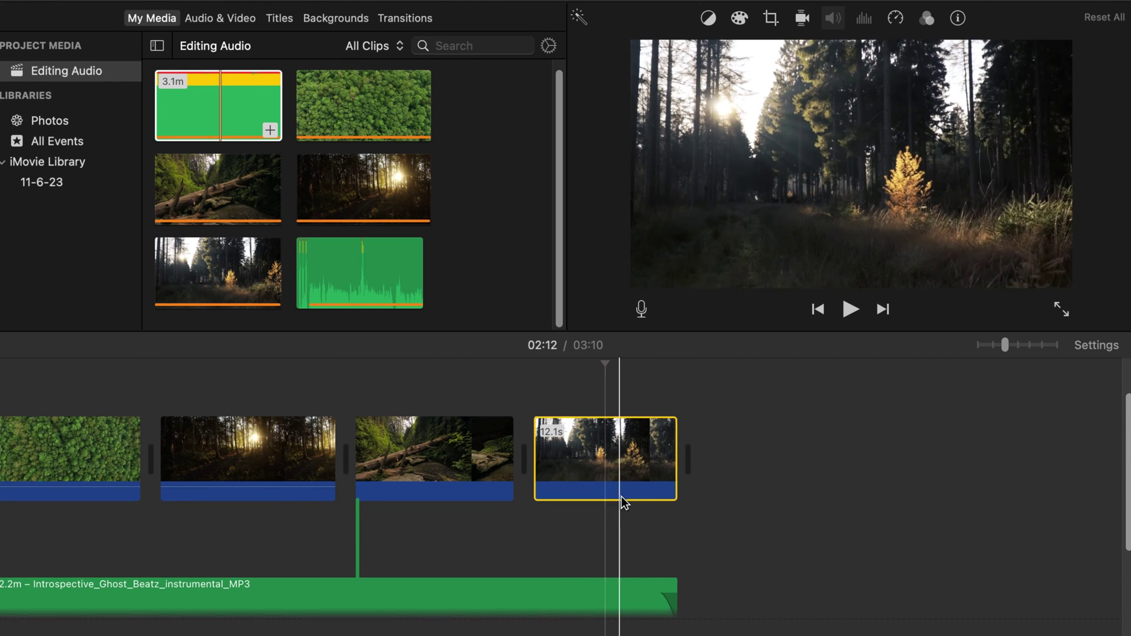
pyautogui.scroll(-2, 589, 530)
pyautogui.scroll(-3, 535, 556)
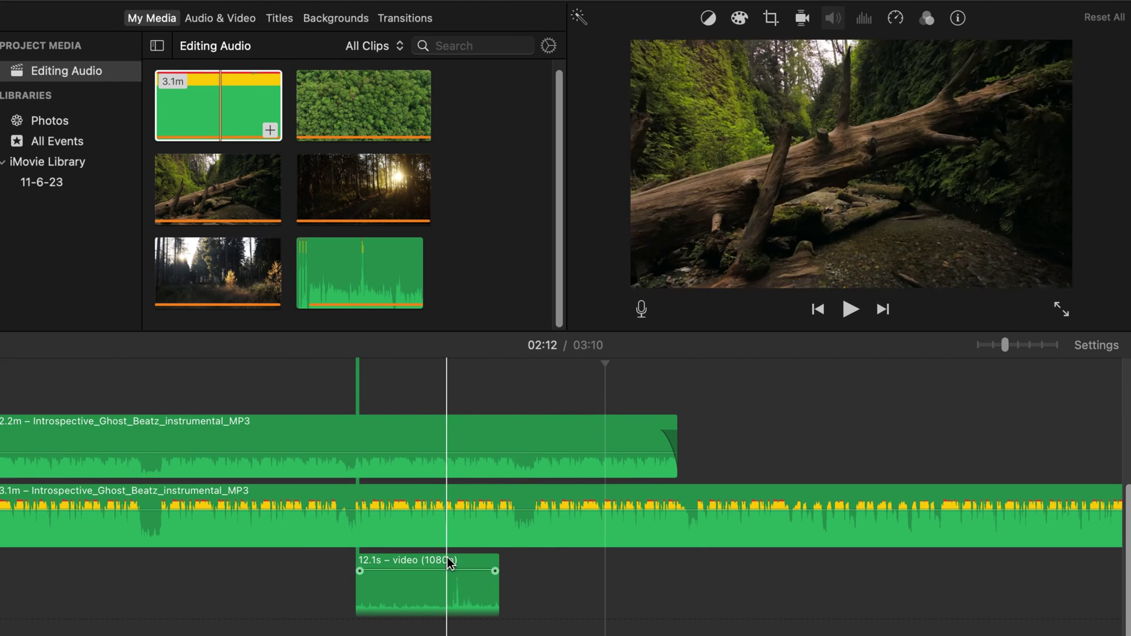
pyautogui.moveTo(450, 558); pyautogui.dragTo(642, 556)
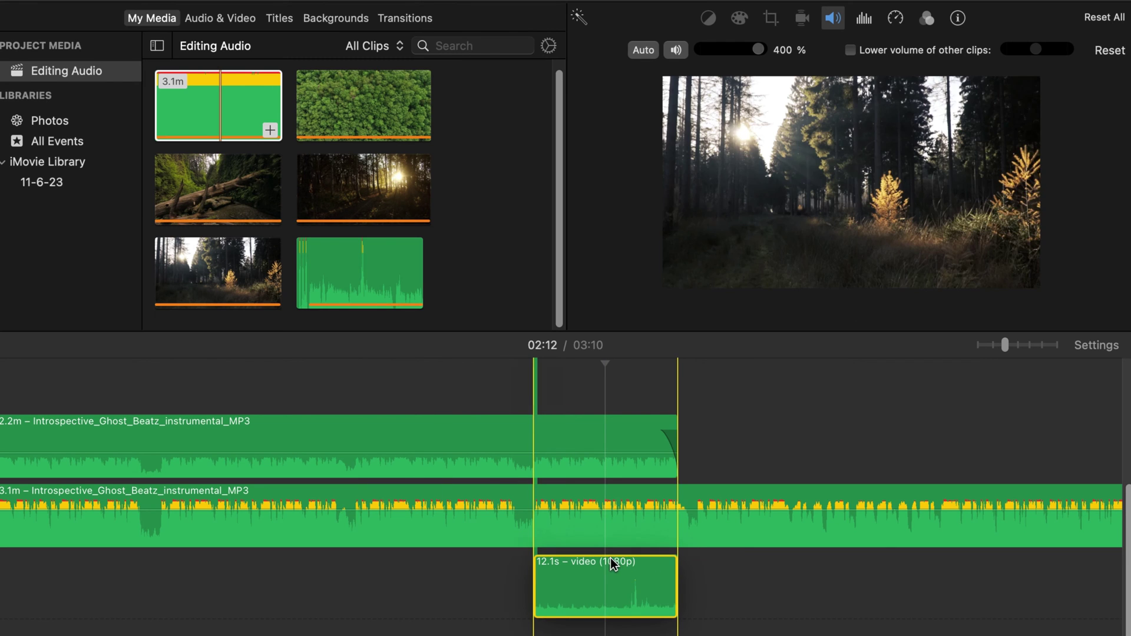
pyautogui.scroll(3, 625, 448)
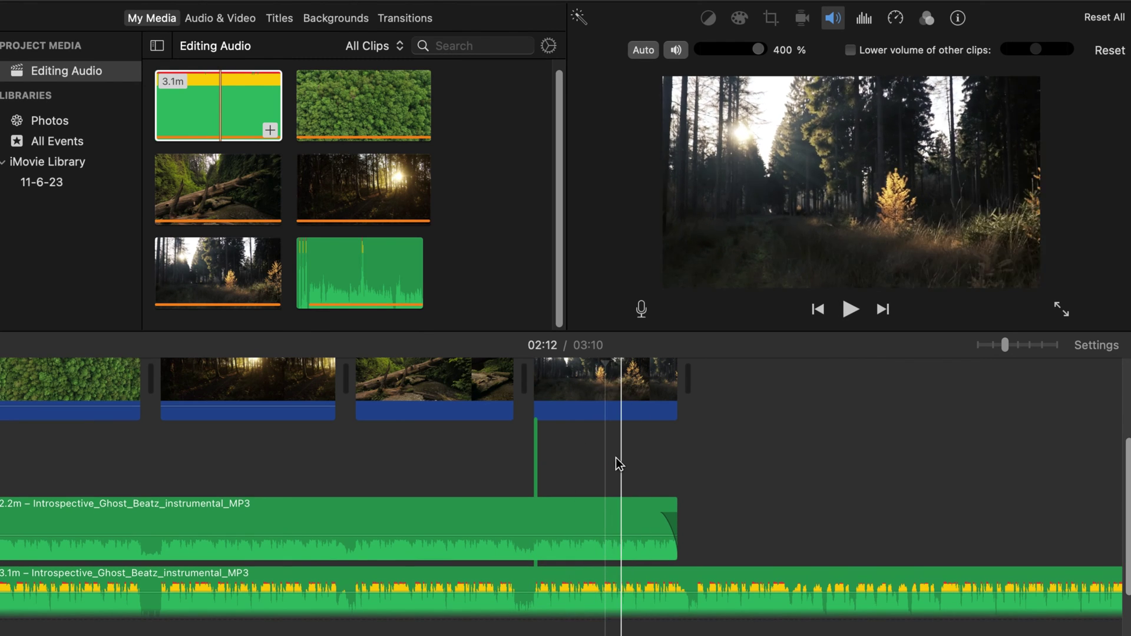
pyautogui.scroll(2, 625, 437)
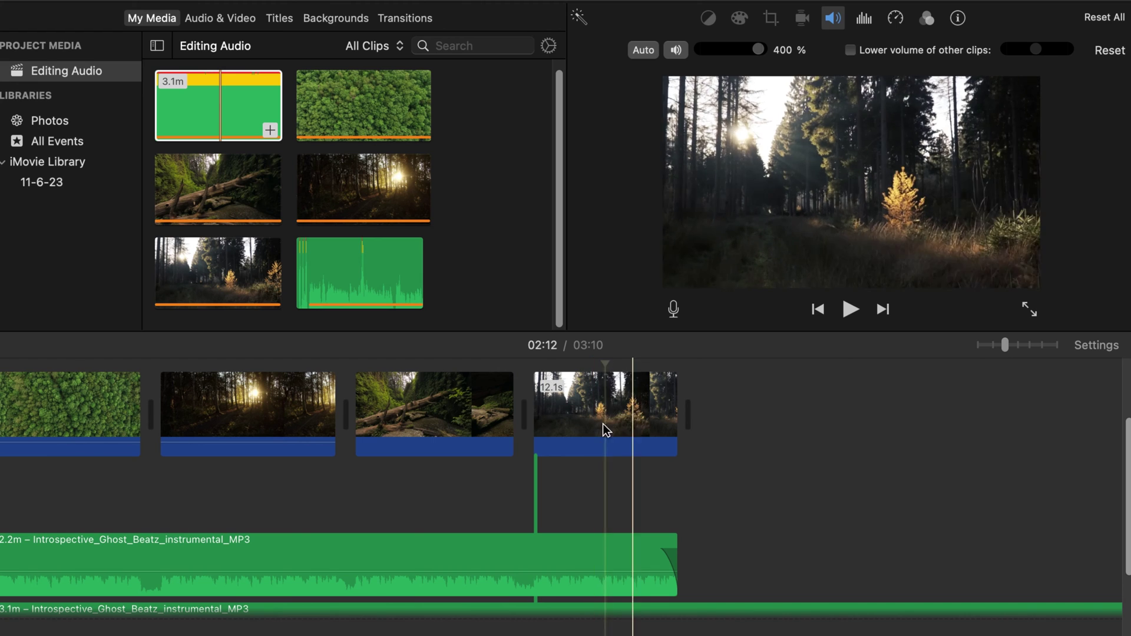
# Boost the detached audio clip's volume to 400% and bring up its actions menu
pyautogui.click(637, 407)
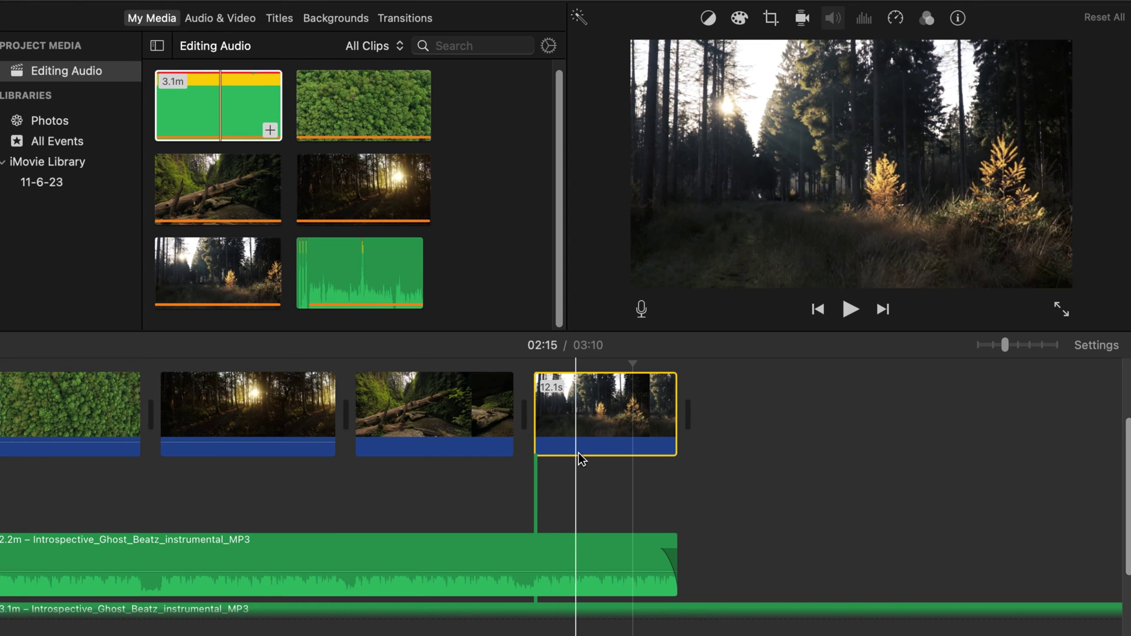
pyautogui.scroll(-5, 581, 457)
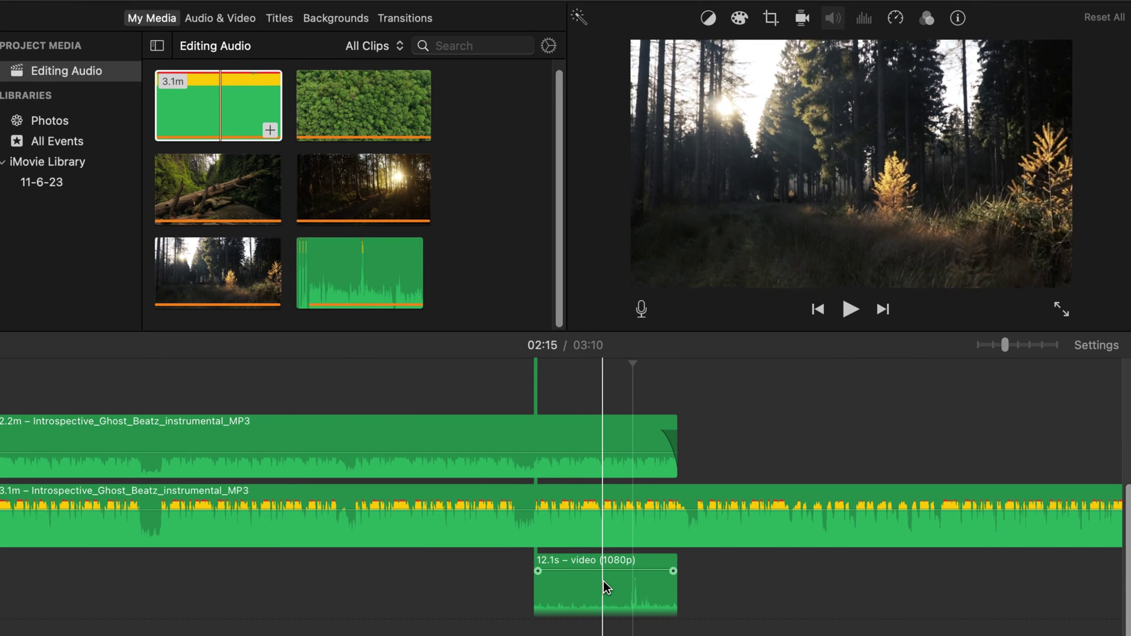
pyautogui.moveTo(600, 570)
pyautogui.mouseDown()
pyautogui.moveTo(601, 600)
pyautogui.moveTo(592, 572)
pyautogui.mouseUp()
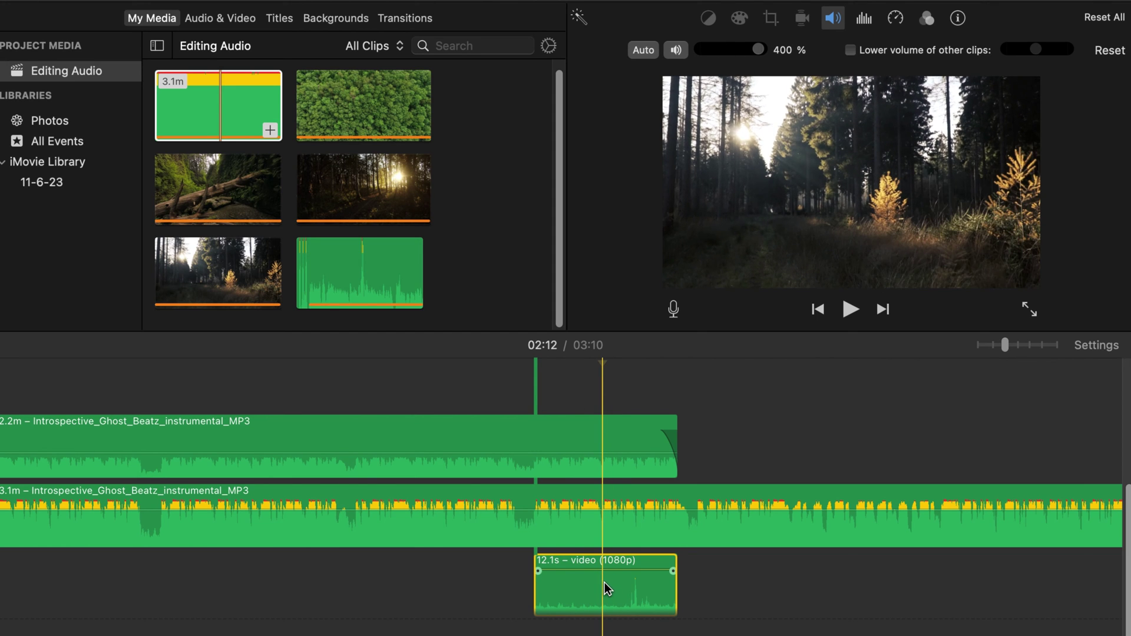
pyautogui.scroll(2, 613, 522)
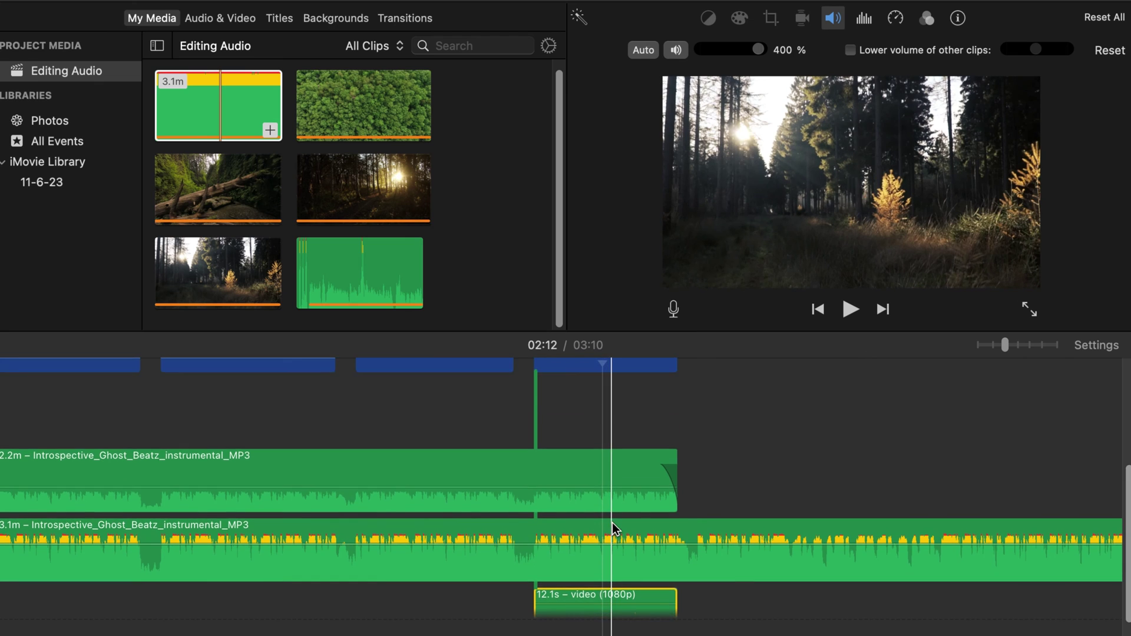
pyautogui.scroll(-2, 606, 524)
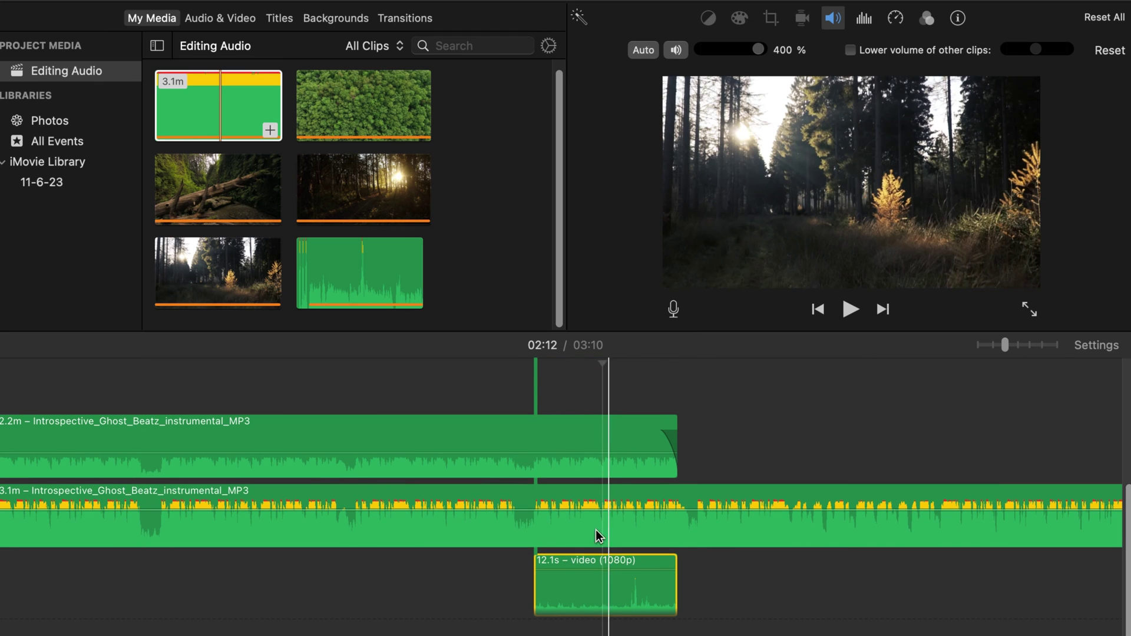
pyautogui.rightClick(606, 585)
# Copy the 12.1s detached audio and paste a duplicate into a lower lane before the original
pyautogui.click(653, 393)
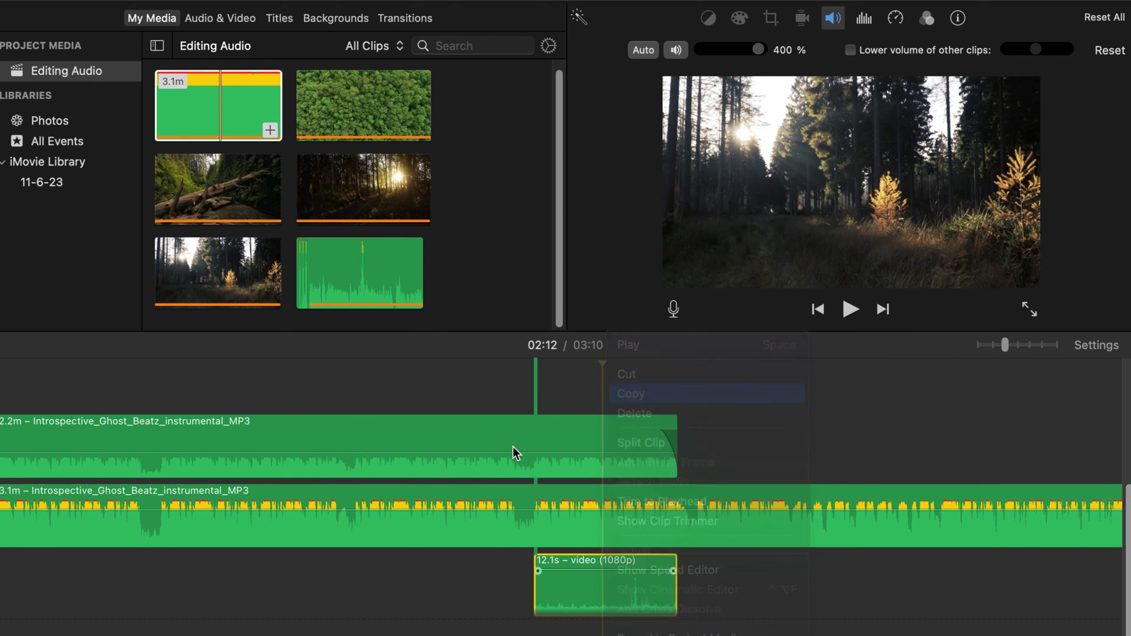
pyautogui.click(355, 368)
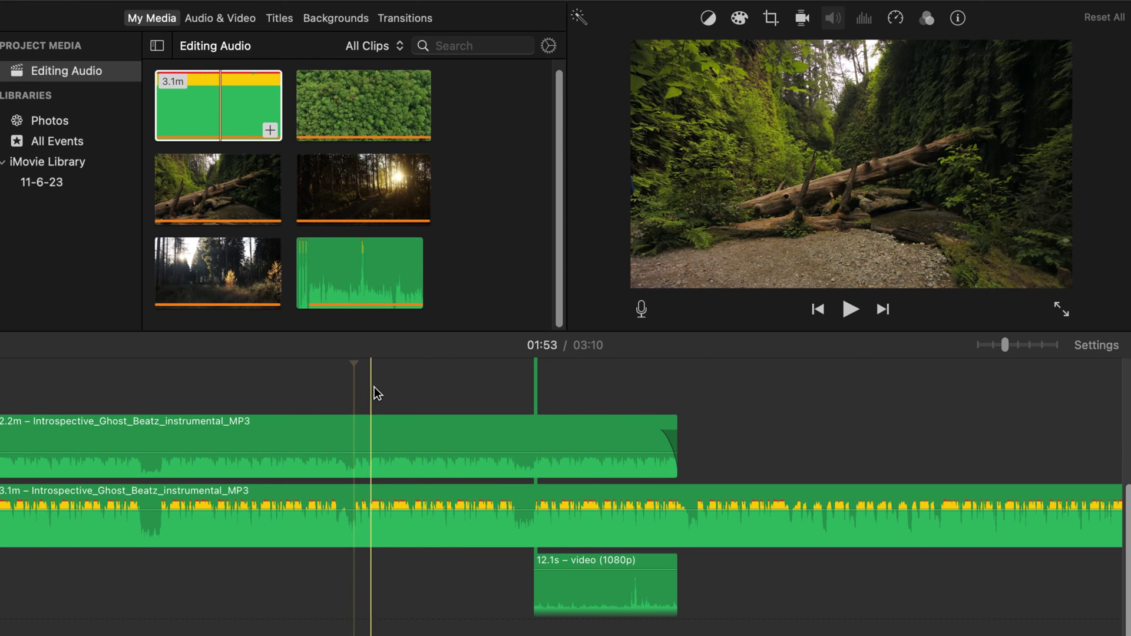
pyautogui.press('super+v')
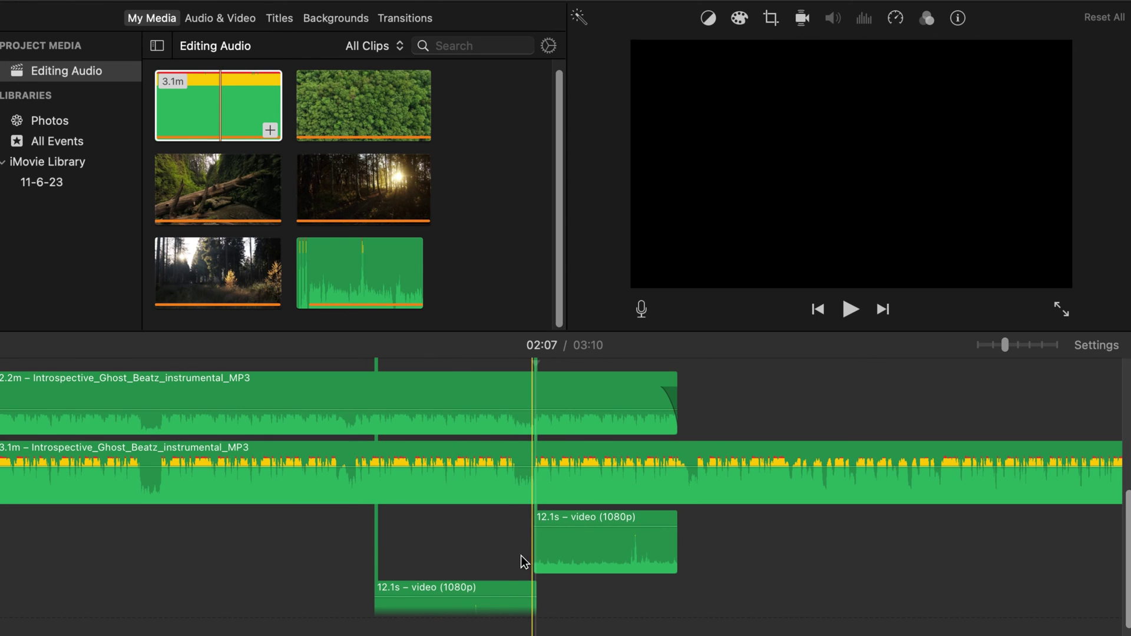
pyautogui.moveTo(479, 582); pyautogui.dragTo(485, 532)
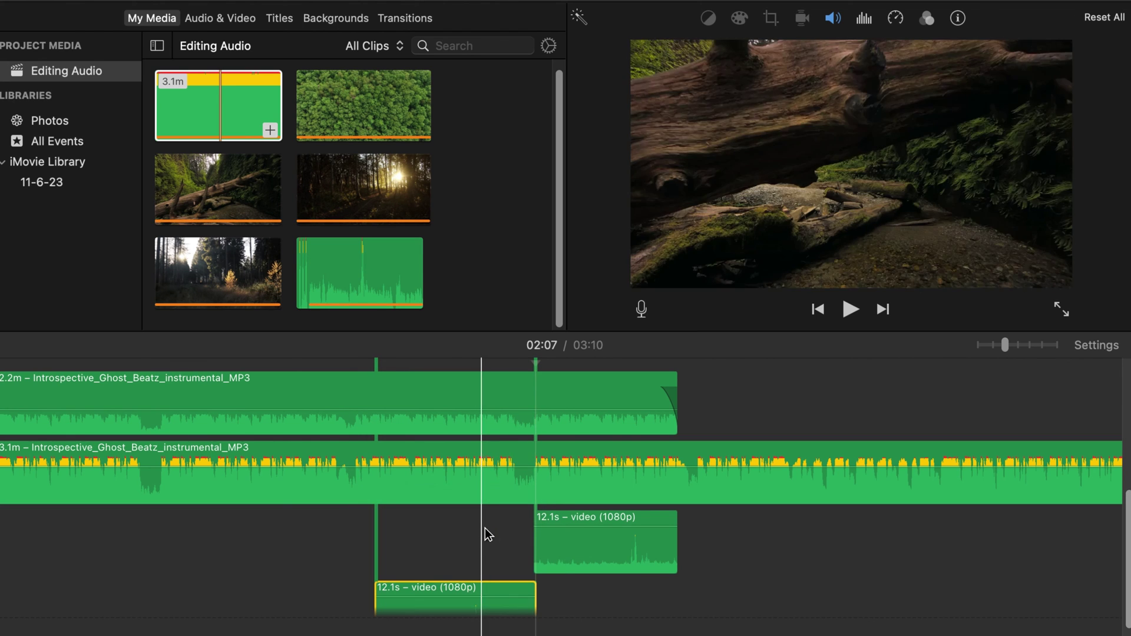
pyautogui.scroll(5, 496, 545)
pyautogui.click(605, 385)
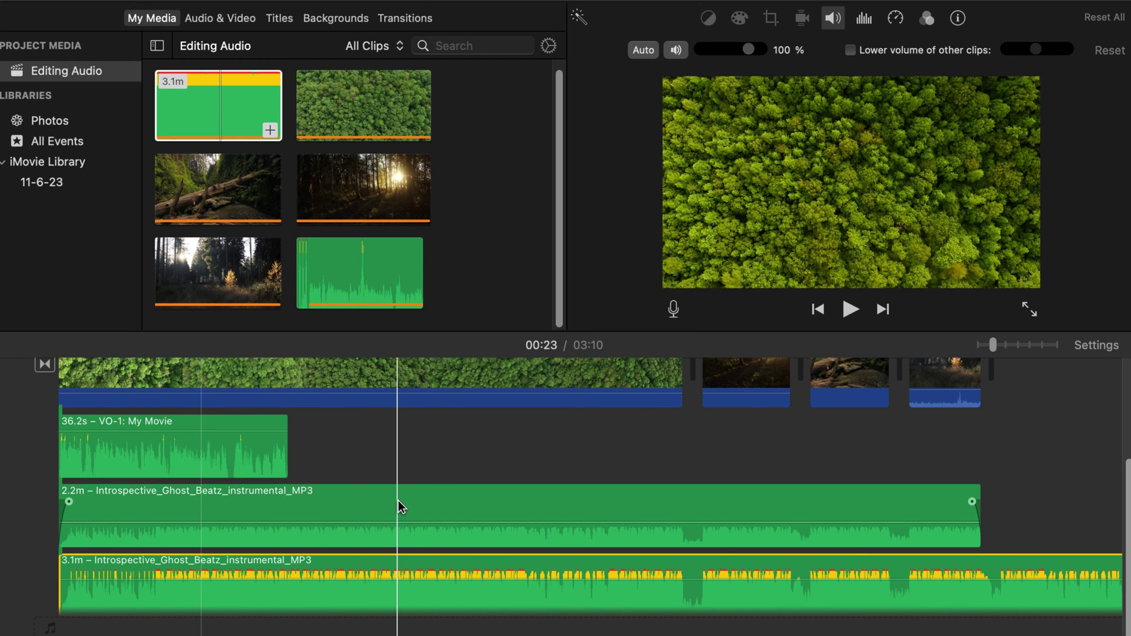
# Confirm the 2.2m music clip sits at 18% volume, then auto-level VO-1 to 316%
pyautogui.click(454, 510)
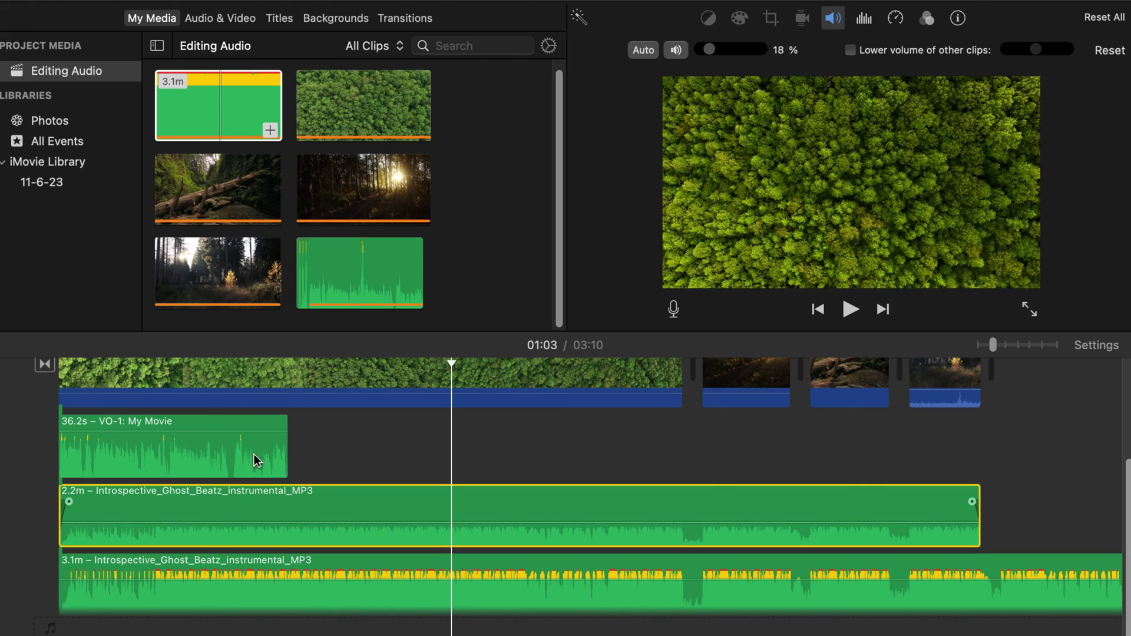
pyautogui.click(432, 548)
pyautogui.click(430, 503)
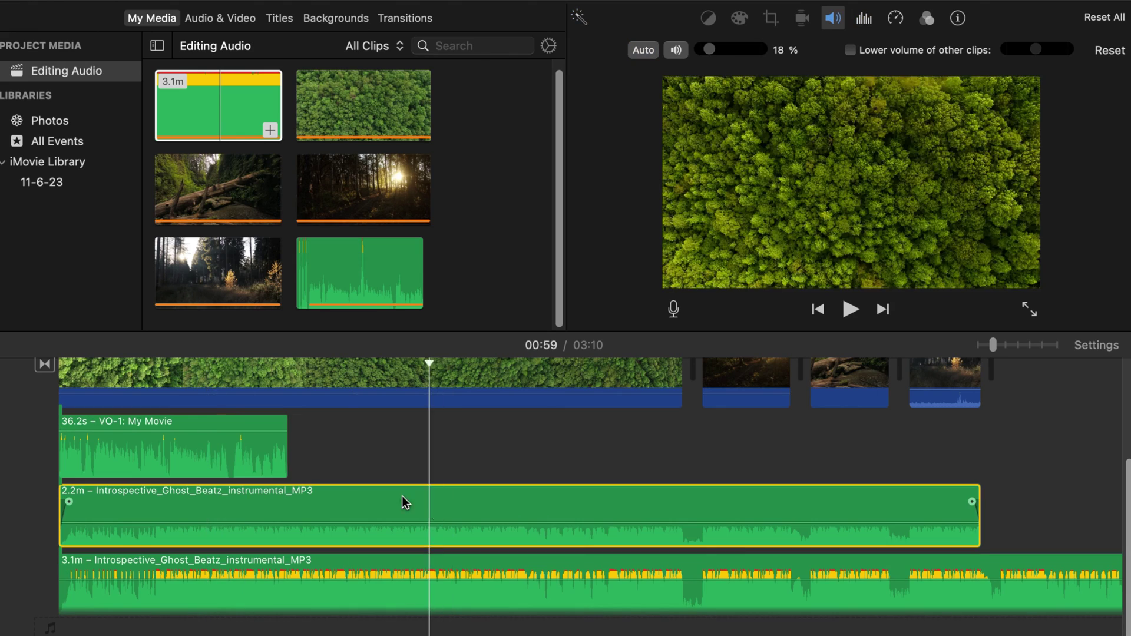
pyautogui.scroll(1, 406, 498)
pyautogui.scroll(3, 407, 497)
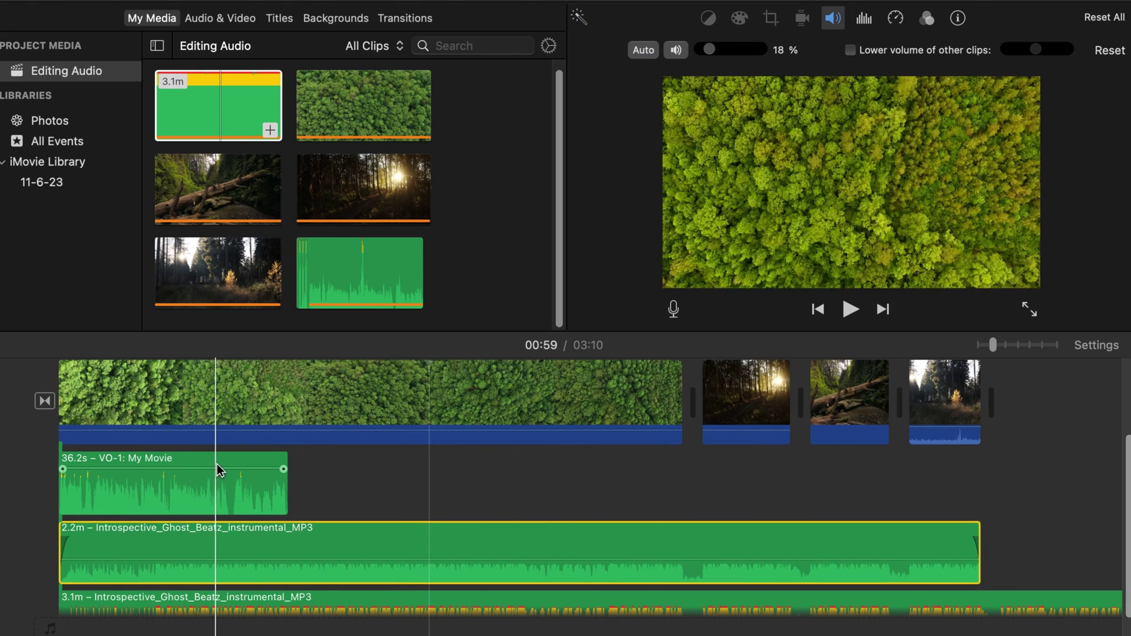
pyautogui.click(219, 483)
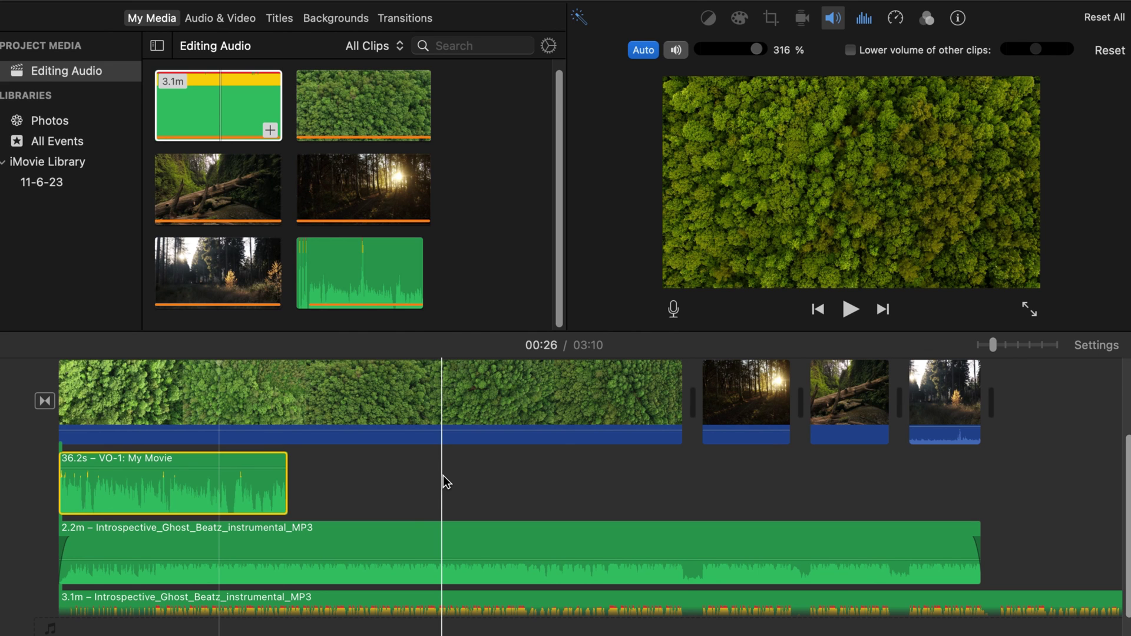
pyautogui.scroll(-2, 554, 495)
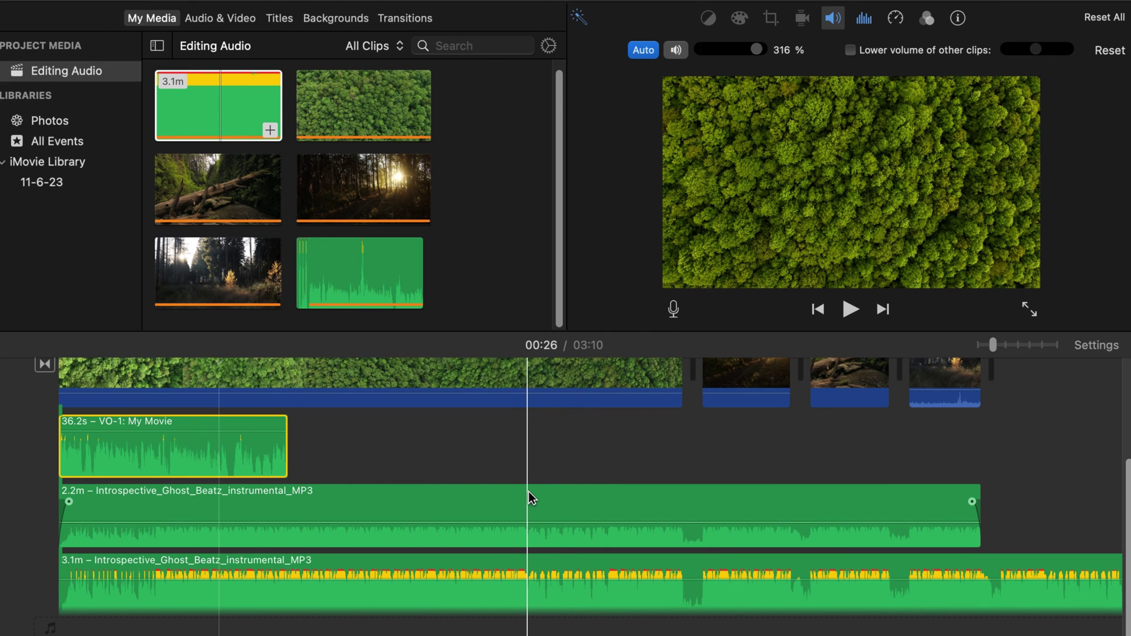